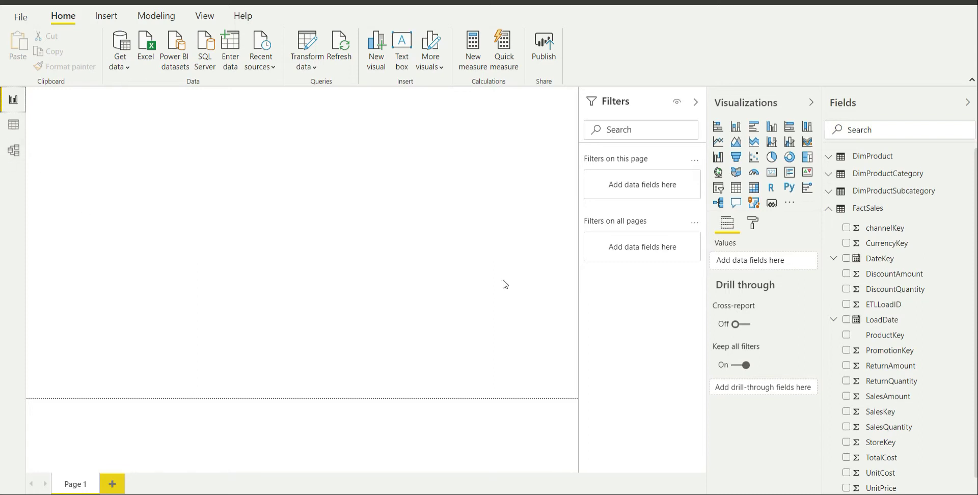
Check the table relationships in the data model, and add a new measure to the FactSales table.
{"action": "left_click", "coordinate": [15, 152]}
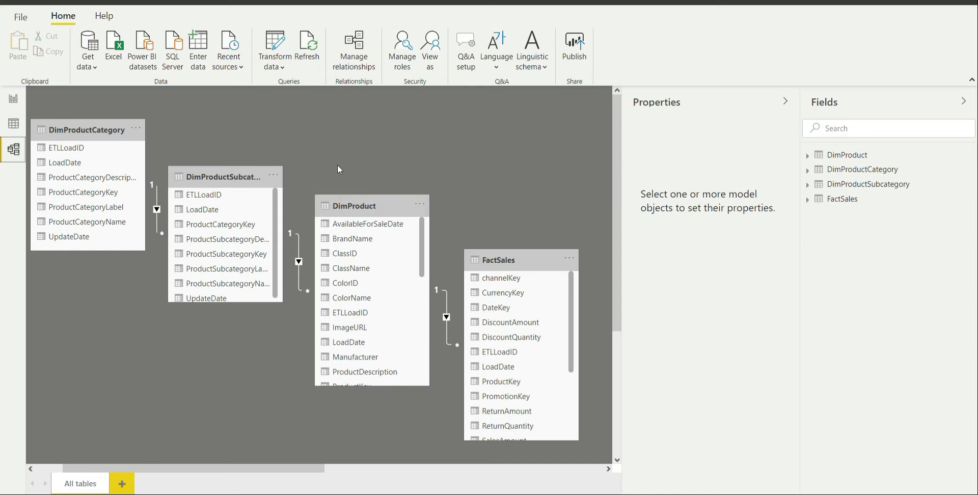
{"action": "left_click", "coordinate": [14, 98]}
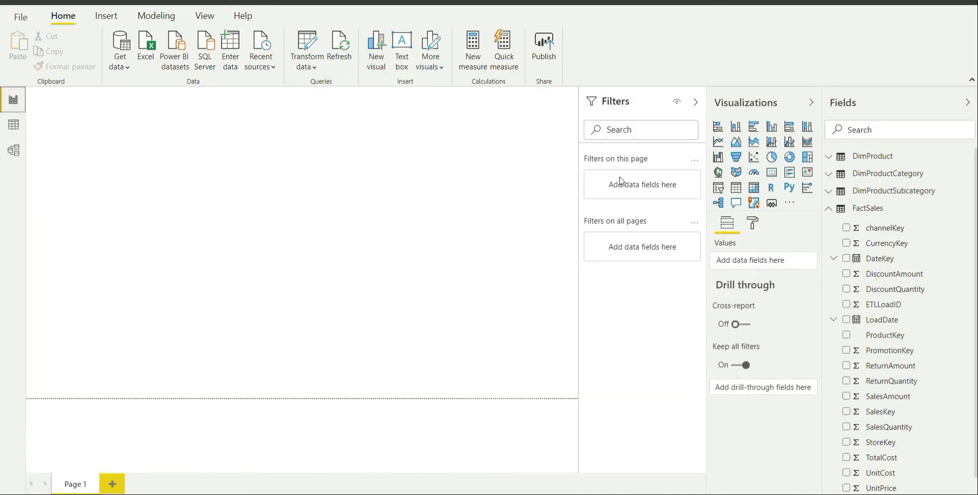
{"action": "left_click", "coordinate": [873, 209]}
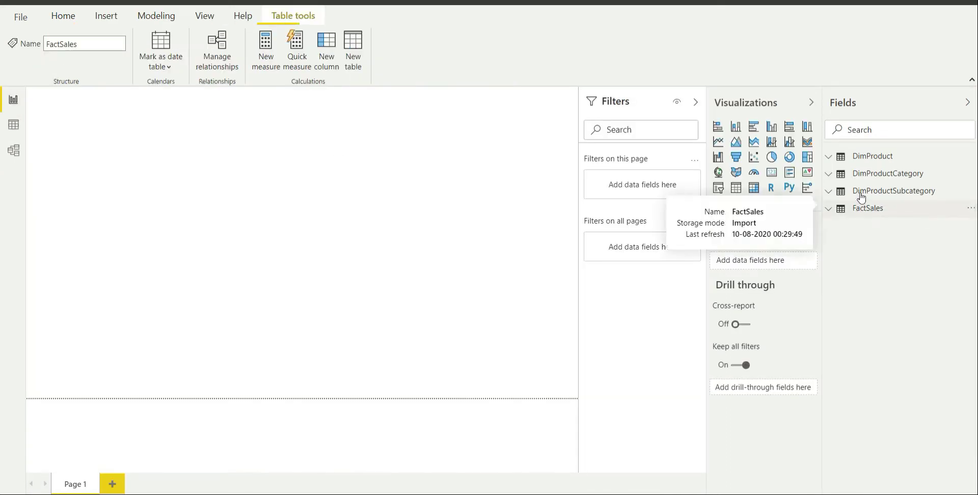
{"action": "right_click", "coordinate": [882, 211]}
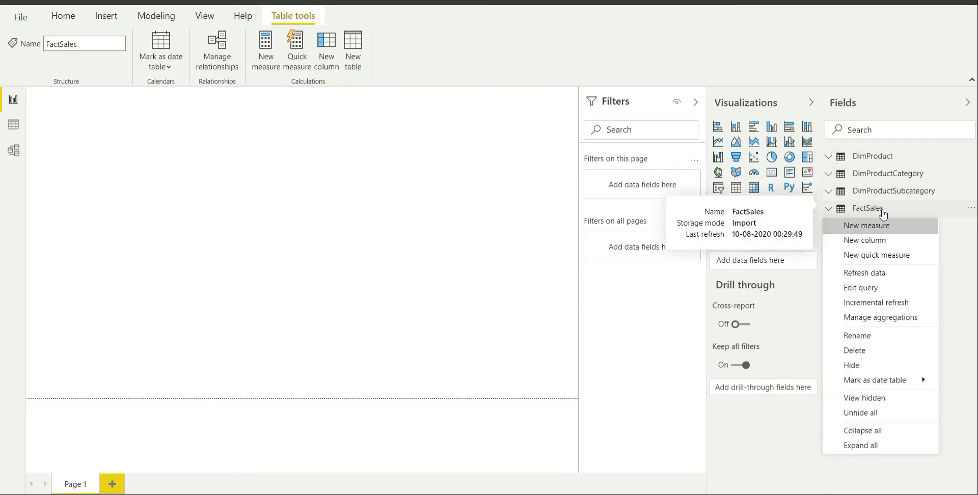
{"action": "left_click", "coordinate": [873, 229]}
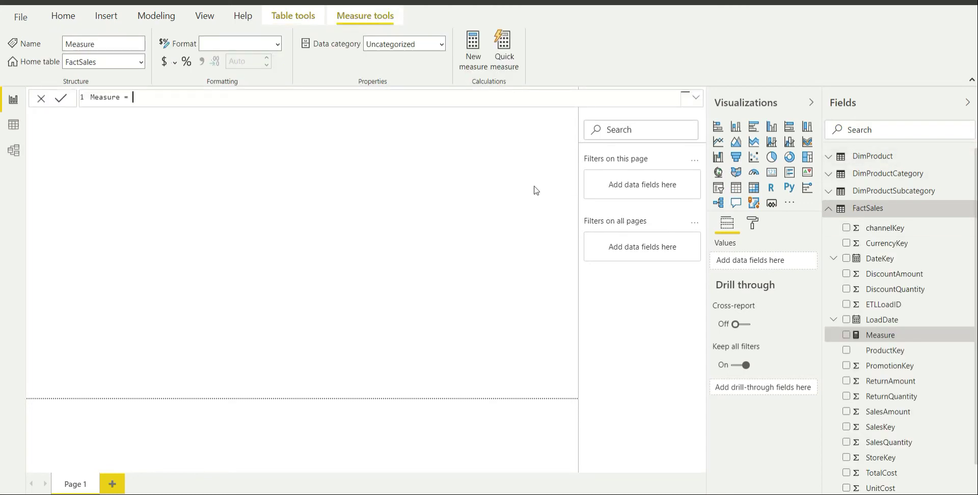
Name the new measure Sum of Sales Amount and begin its formula with the SUMX function.
{"action": "double_click", "coordinate": [110, 103]}
{"action": "type", "text": "Sales"}
{"action": "key", "text": "BackSpace"}
{"action": "key", "text": "BackSpace"}
{"action": "type", "text": "um of Sales Amount = SUM"}
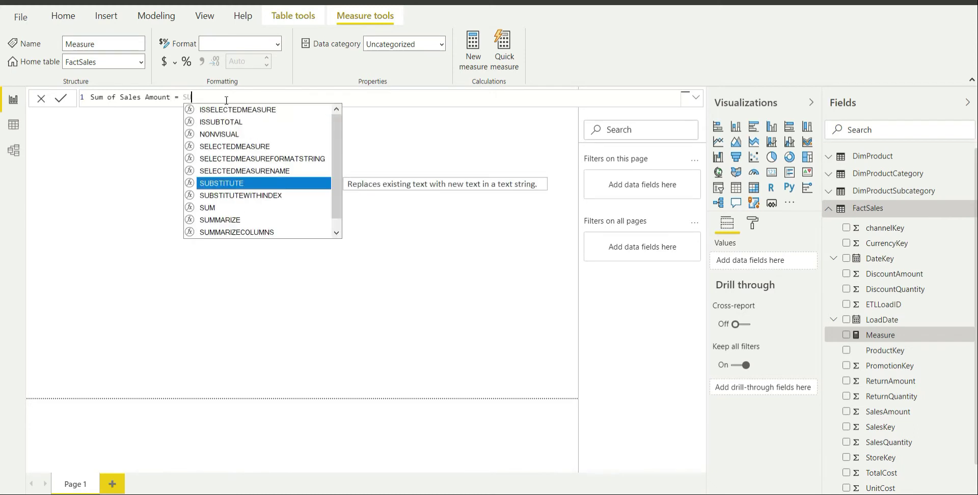
{"action": "key", "text": "Down"}
{"action": "key", "text": "Down"}
{"action": "key", "text": "Down"}
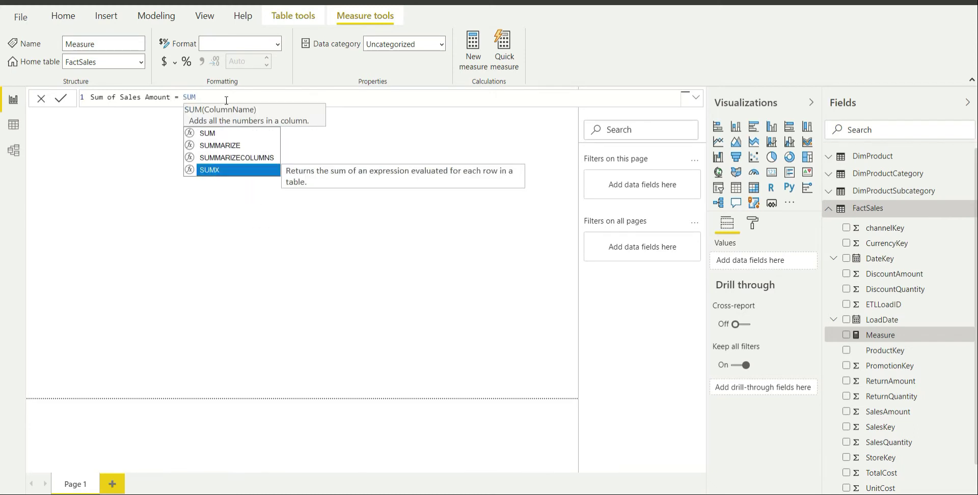
{"action": "key", "text": "Tab"}
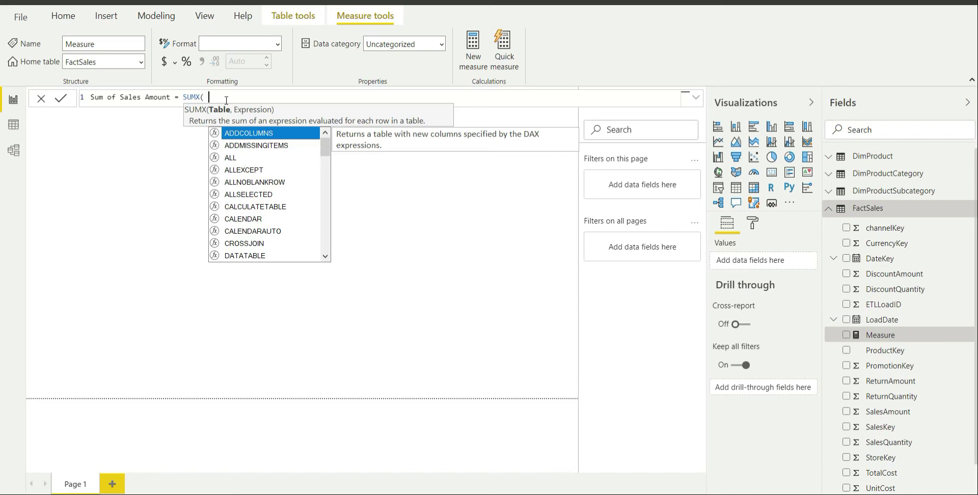
Complete the SUMX formula with the FactSales table and the FactSales[SalesAmount] expression, and commit the measure.
{"action": "type", "text": "FactSales"}
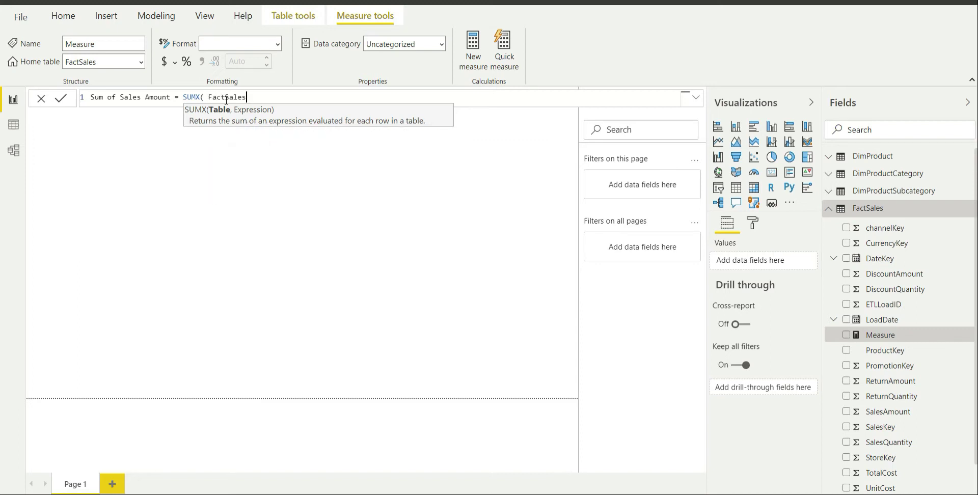
{"action": "type", "text": ", FactSale"}
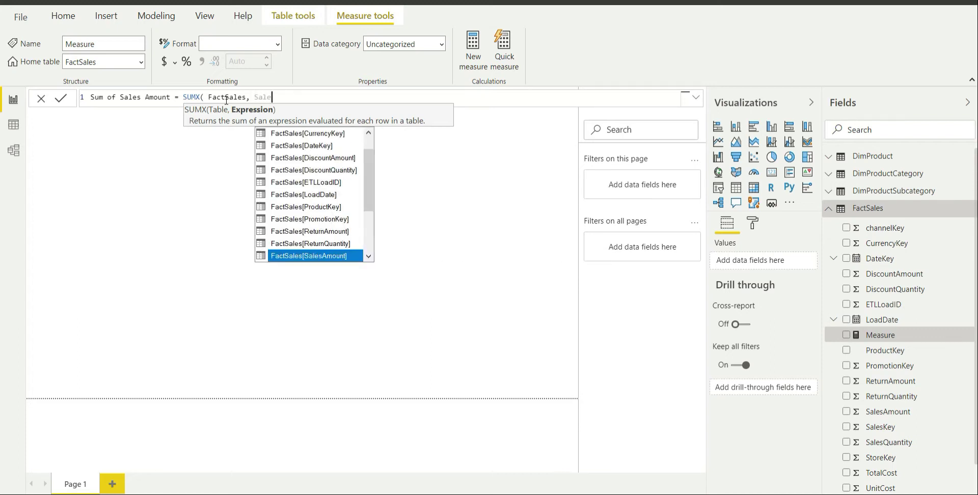
{"action": "type", "text": "s"}
{"action": "key", "text": "Tab"}
{"action": "type", "text": ")"}
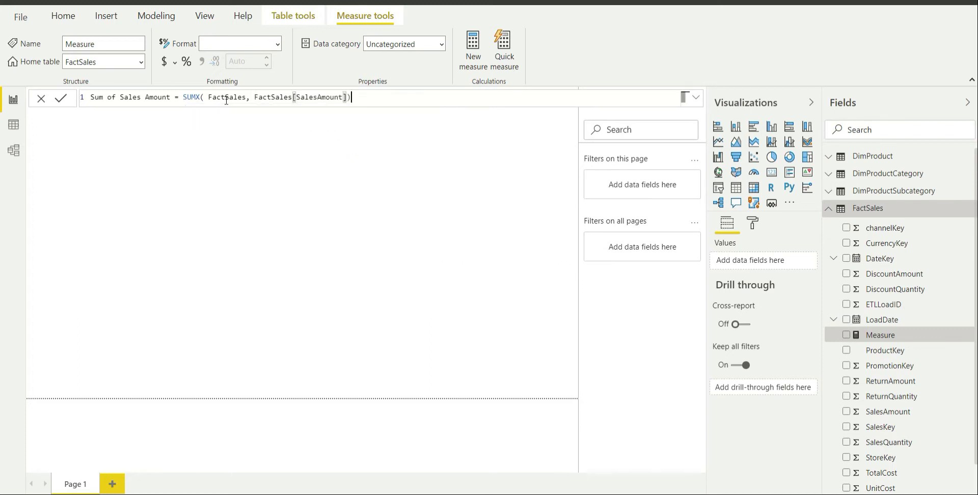
{"action": "key", "text": "Return"}
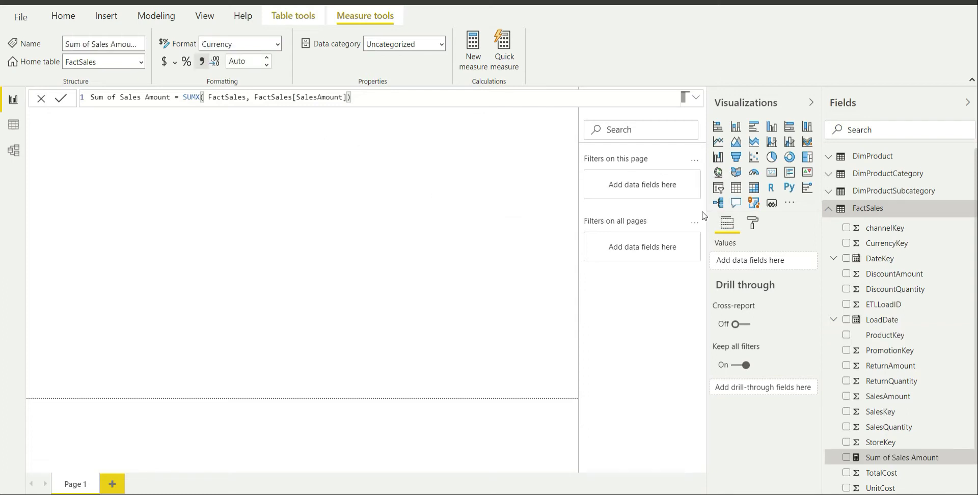
Insert a donut chart on the blank report page, move it inward and enlarge it.
{"action": "left_click", "coordinate": [370, 292]}
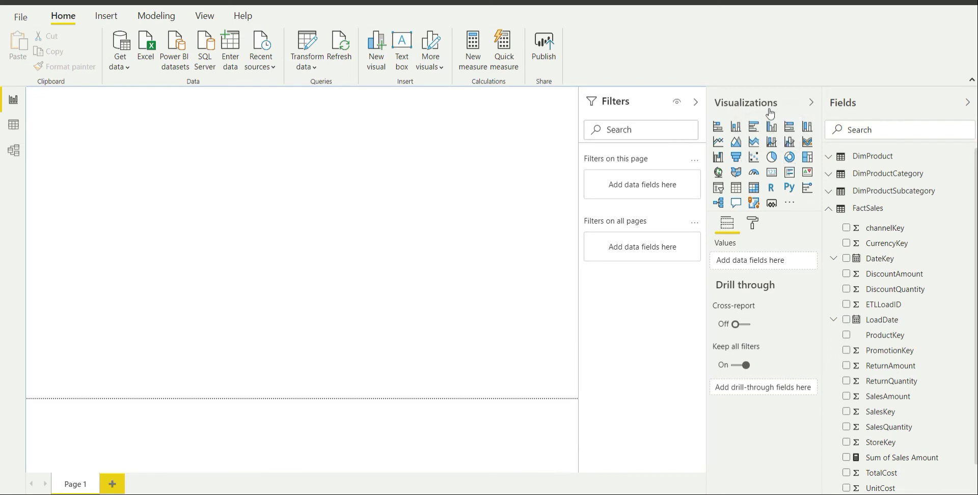
{"action": "left_click", "coordinate": [790, 158]}
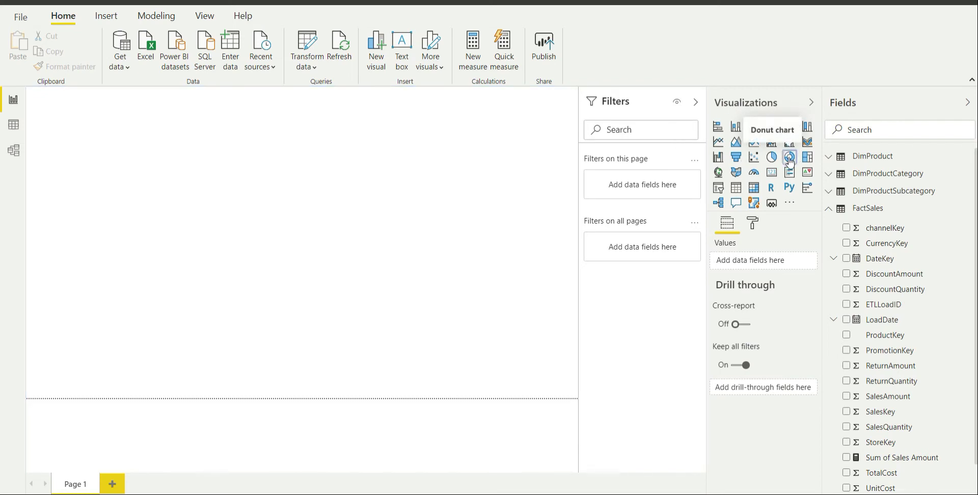
{"action": "left_click_drag", "start_coordinate": [75, 143], "coordinate": [174, 212]}
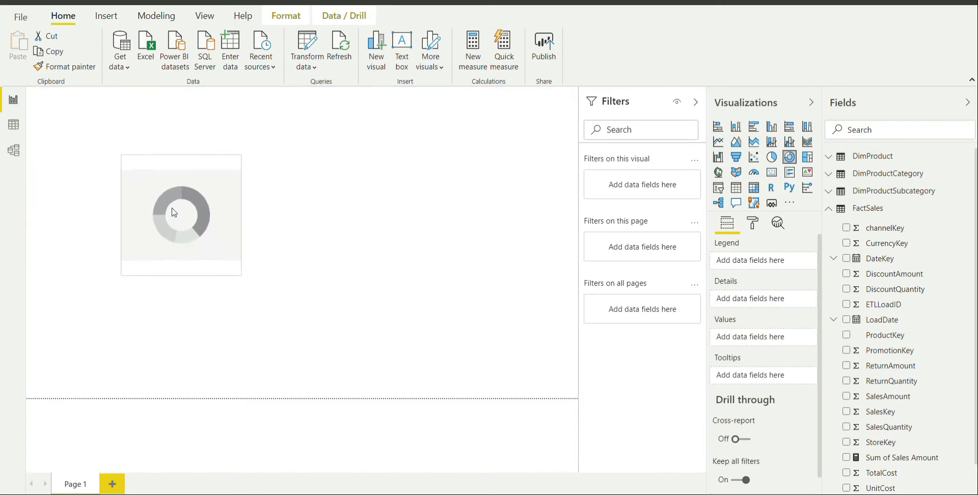
{"action": "left_click_drag", "start_coordinate": [247, 277], "coordinate": [439, 380]}
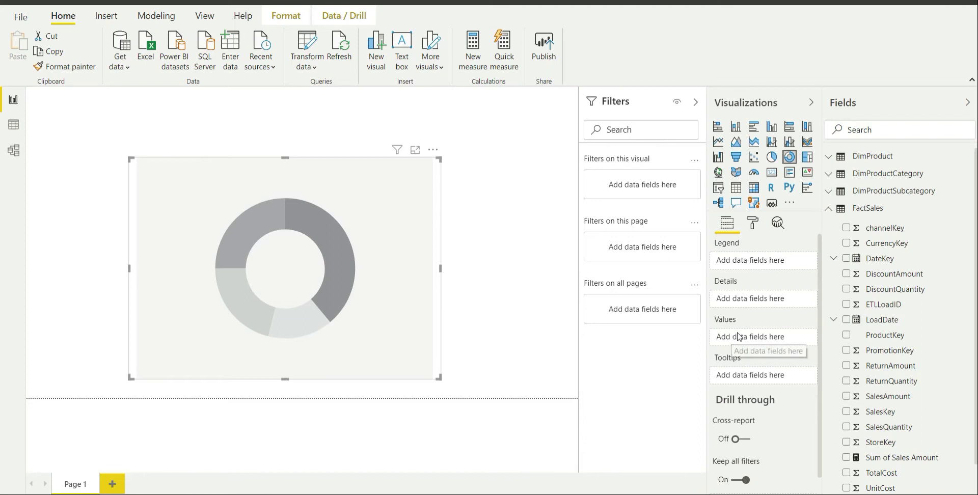
Assign Sum of Sales Amount as the donut chart's values and ProductCategoryName from DimProductCategory as its legend.
{"action": "left_click_drag", "start_coordinate": [920, 464], "coordinate": [779, 345]}
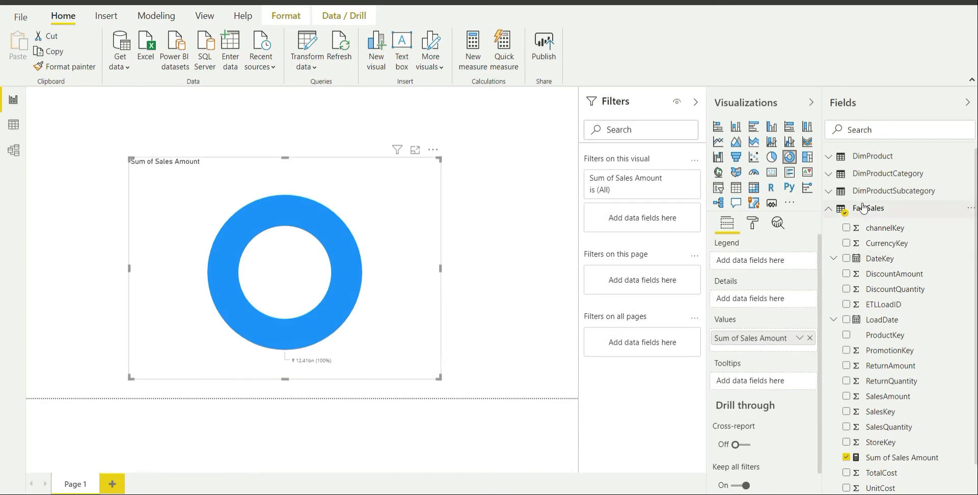
{"action": "left_click", "coordinate": [863, 208]}
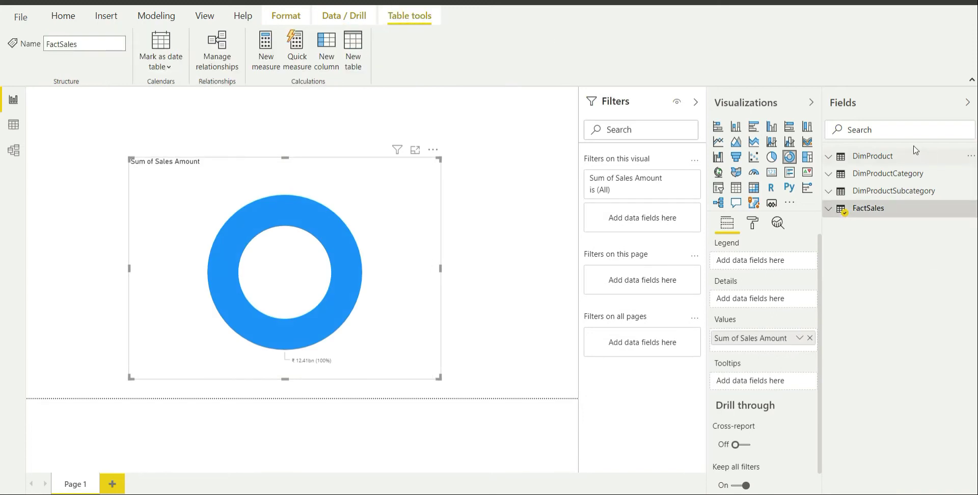
{"action": "left_click", "coordinate": [890, 176]}
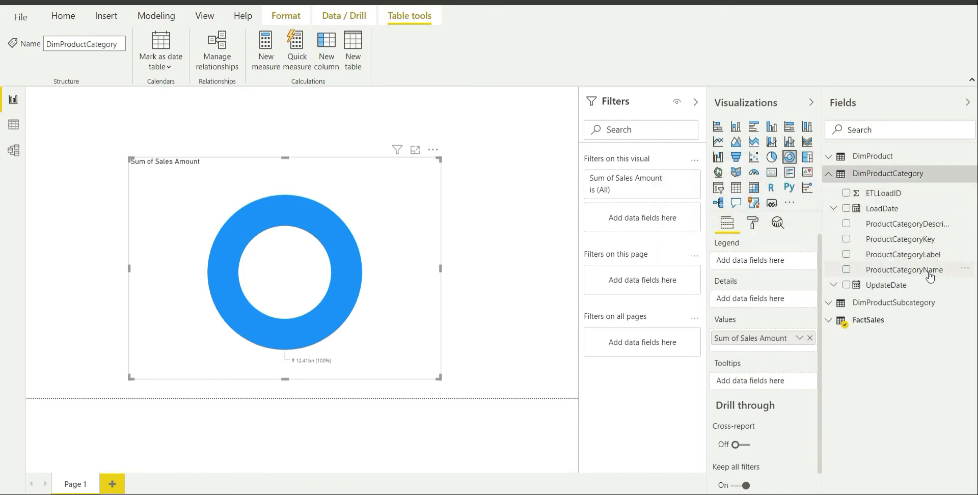
{"action": "left_click_drag", "start_coordinate": [930, 275], "coordinate": [788, 270]}
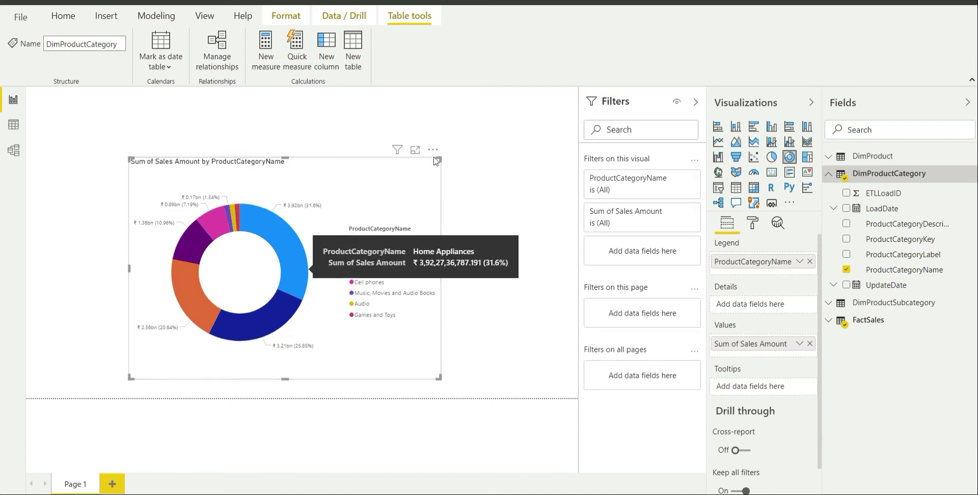
Enlarge and reposition the donut chart on the page, and collapse the Fields and Filters panes.
{"action": "left_click_drag", "start_coordinate": [132, 158], "coordinate": [86, 96]}
{"action": "left_click_drag", "start_coordinate": [272, 147], "coordinate": [294, 151]}
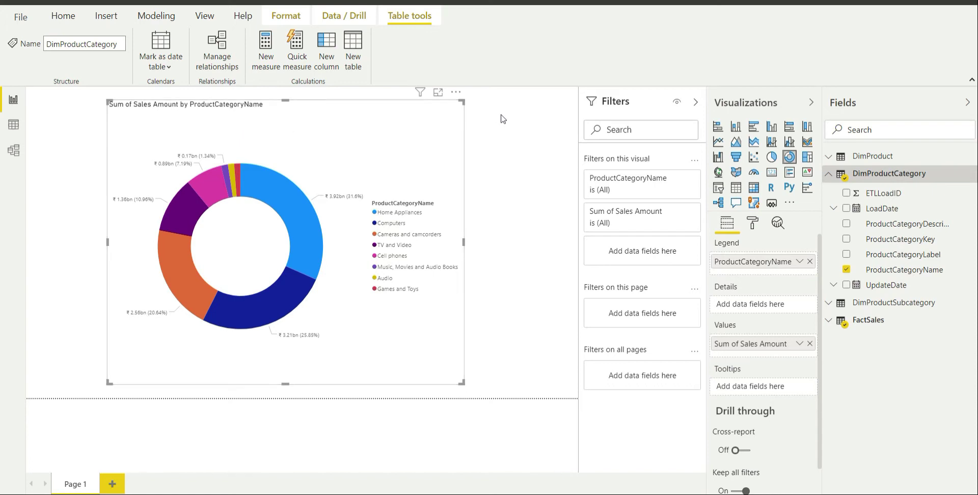
{"action": "left_click", "coordinate": [968, 102]}
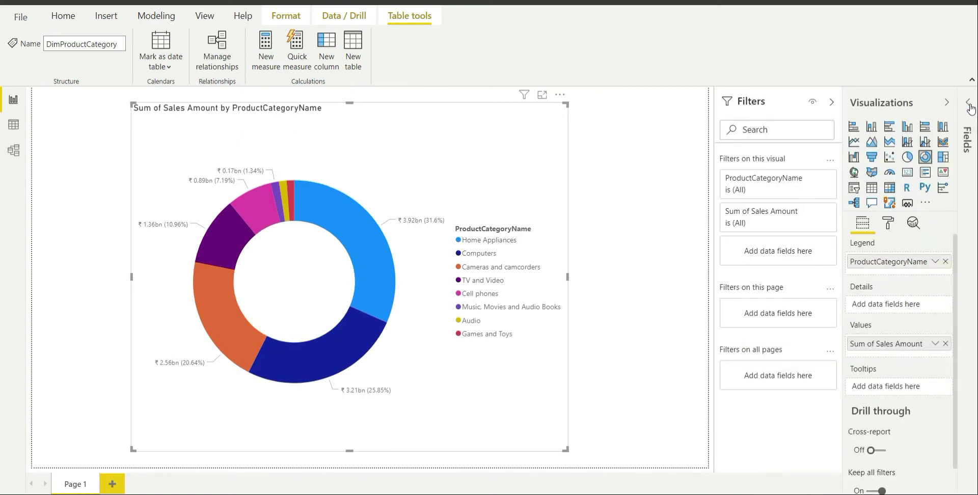
{"action": "left_click", "coordinate": [831, 102]}
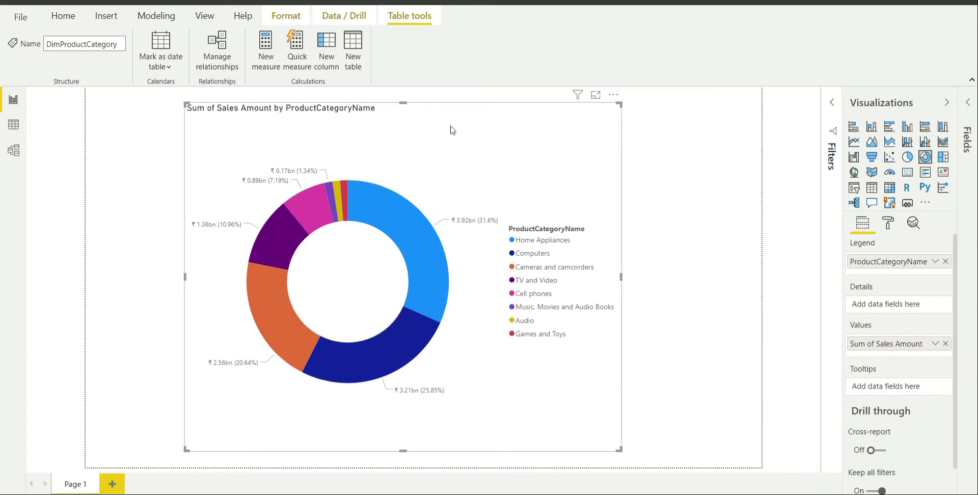
Rename the donut chart's legend field to Product Category Name for this visual.
{"action": "left_click", "coordinate": [891, 231]}
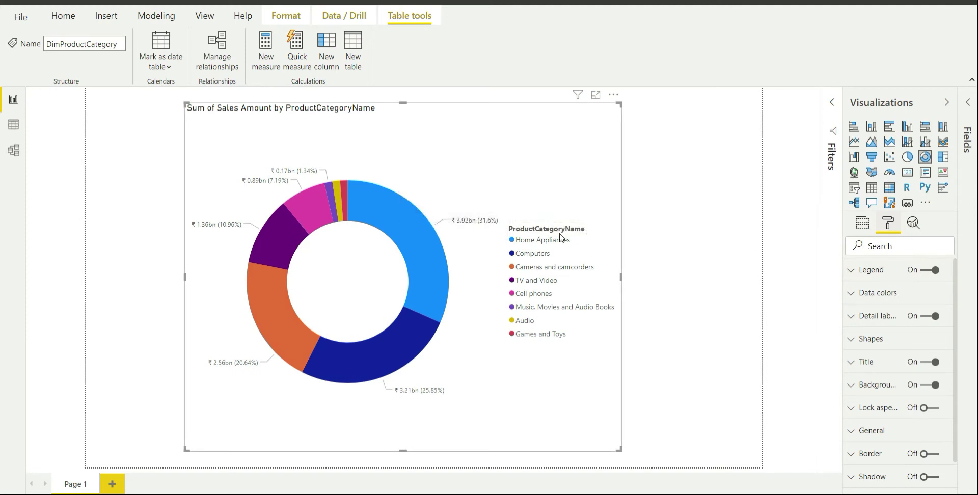
{"action": "left_click", "coordinate": [869, 230]}
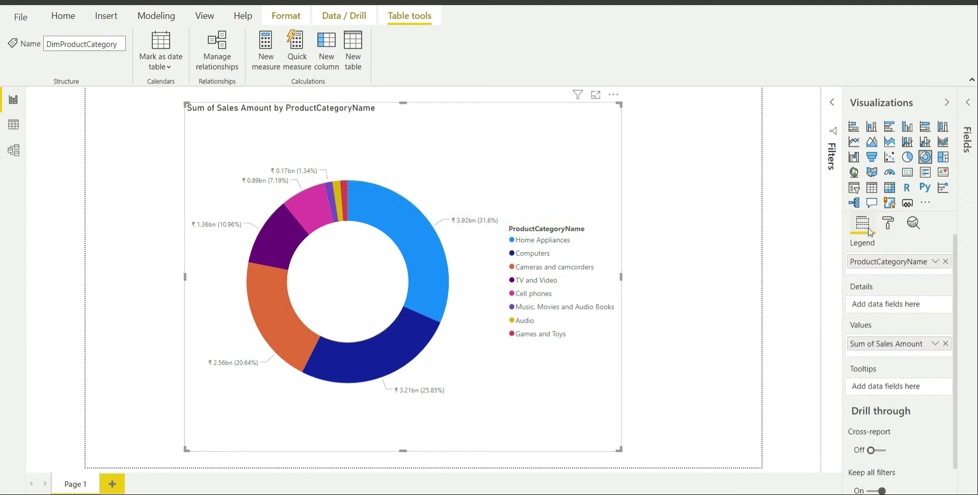
{"action": "right_click", "coordinate": [879, 262]}
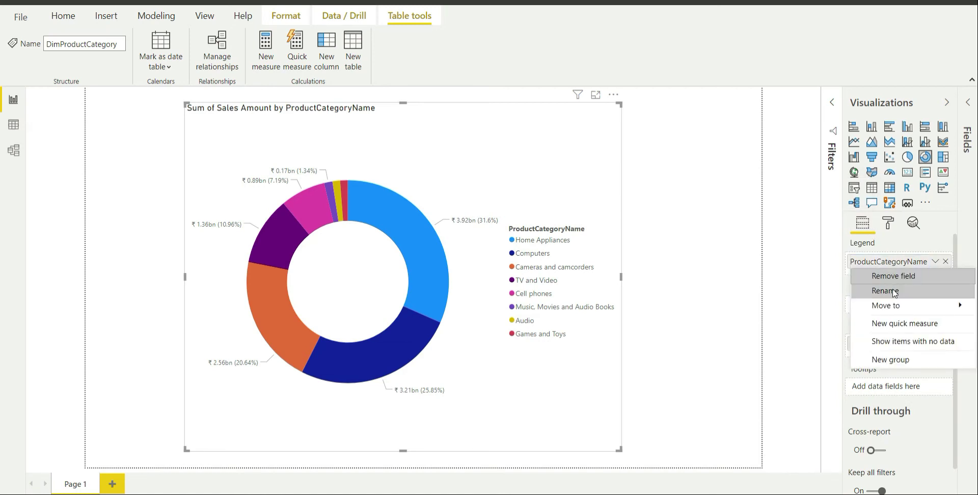
{"action": "left_click", "coordinate": [879, 290]}
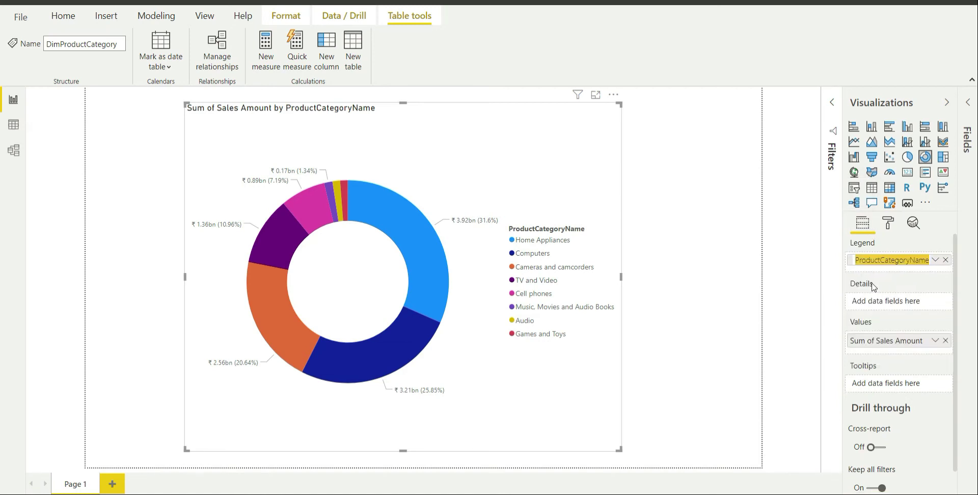
{"action": "left_click", "coordinate": [885, 260]}
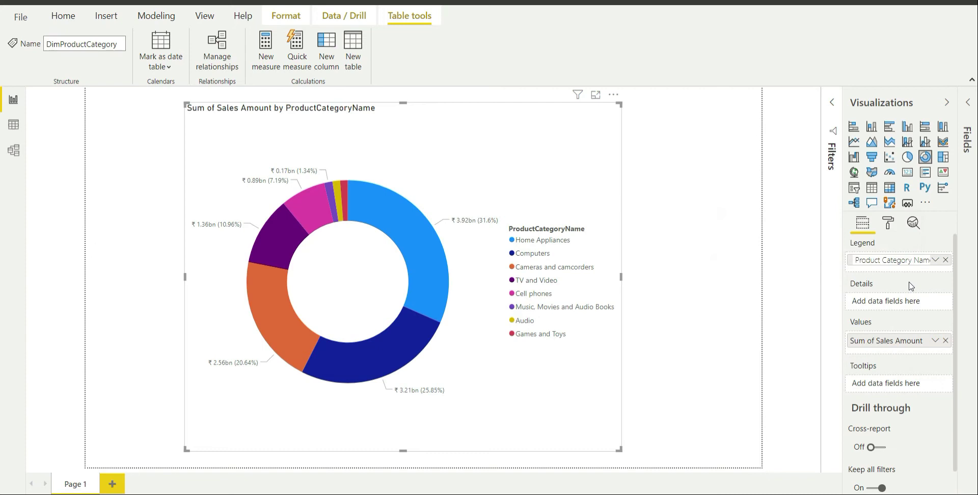
{"action": "key", "text": "Return"}
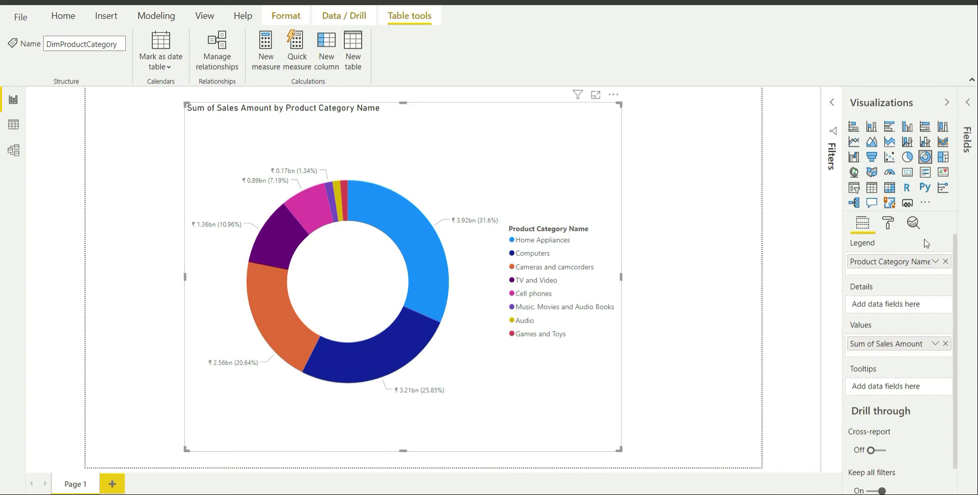
Open the donut chart's legend formatting and try the Top and Bottom legend positions.
{"action": "left_click", "coordinate": [886, 224]}
{"action": "left_click", "coordinate": [881, 279]}
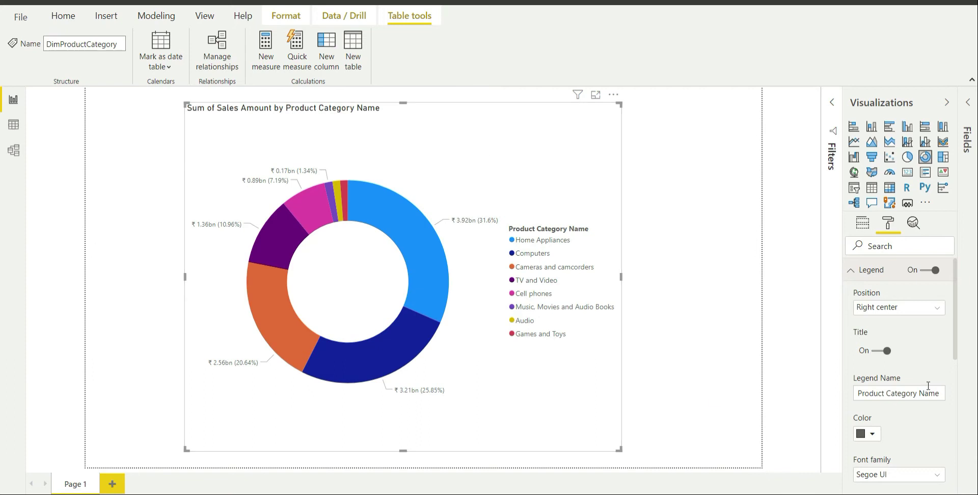
{"action": "left_click", "coordinate": [926, 312]}
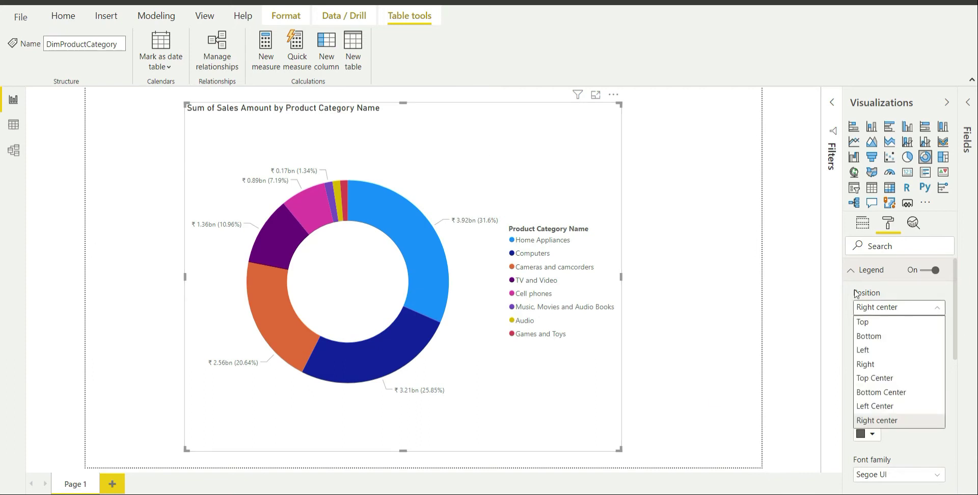
{"action": "left_click", "coordinate": [889, 325]}
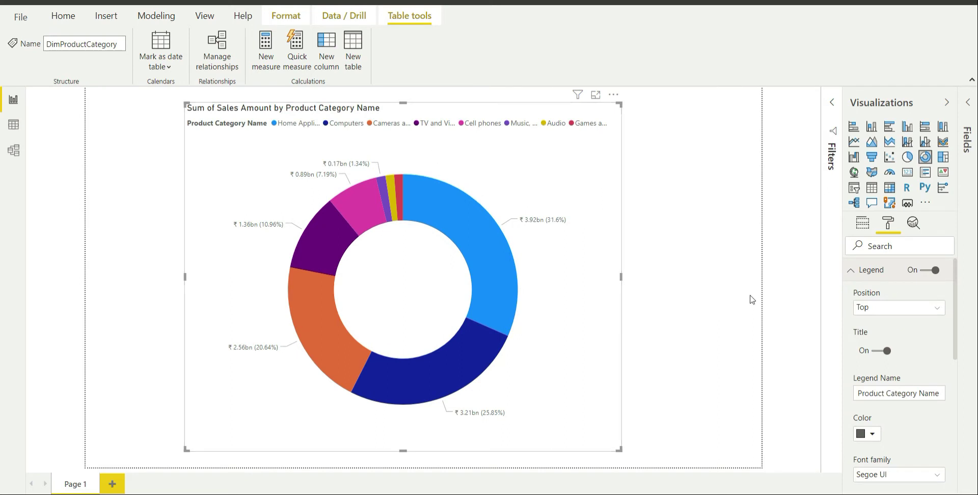
{"action": "left_click", "coordinate": [897, 319]}
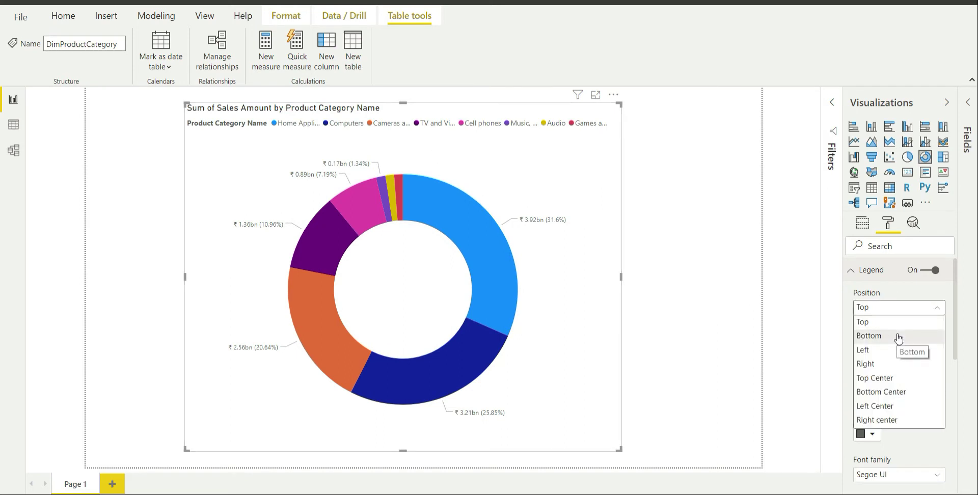
{"action": "left_click", "coordinate": [899, 339]}
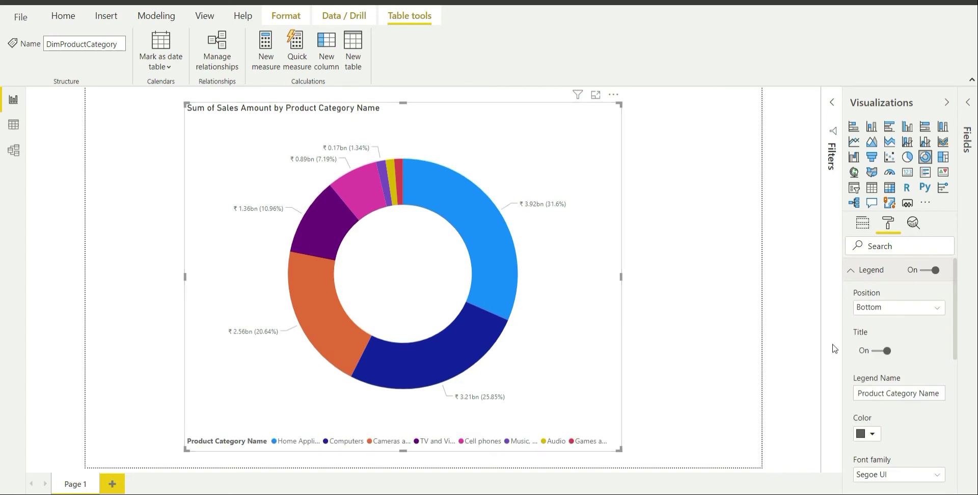
Try the Left and Right legend positions on the donut chart, and return the legend to Right center.
{"action": "left_click", "coordinate": [896, 307]}
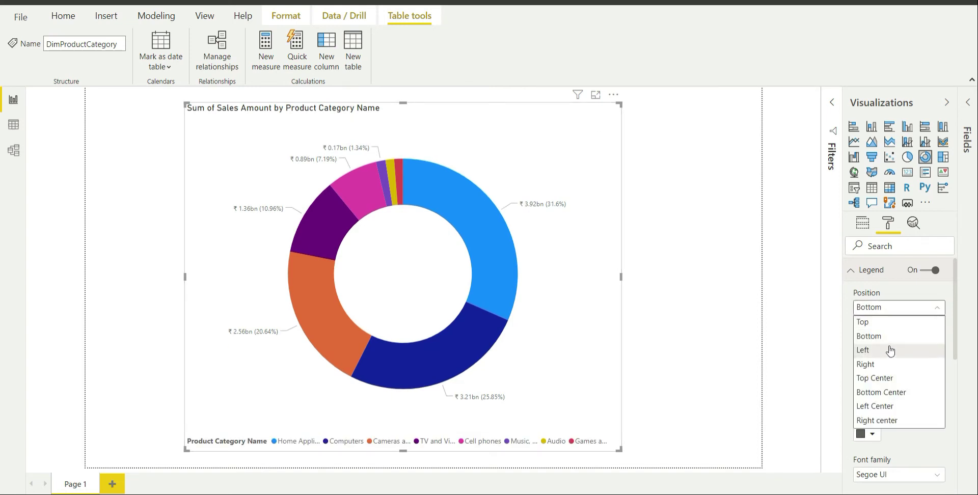
{"action": "left_click", "coordinate": [890, 352]}
{"action": "left_click", "coordinate": [893, 308]}
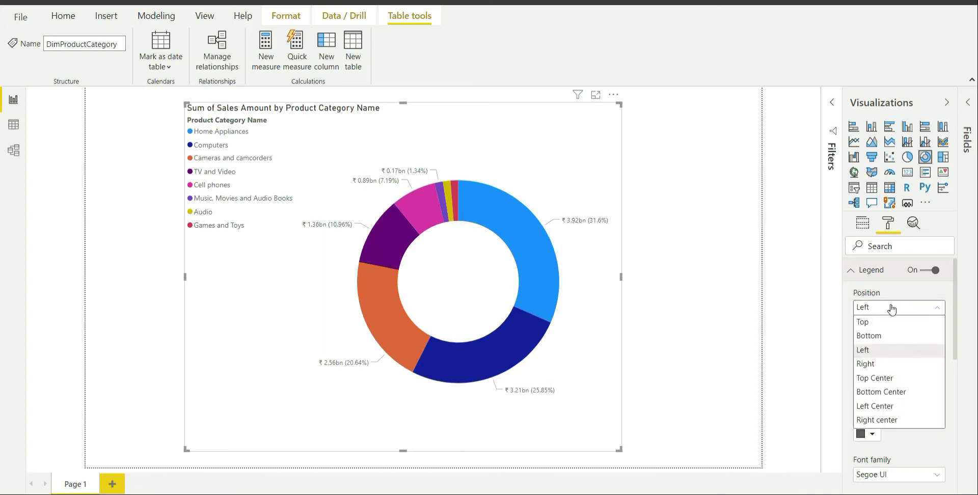
{"action": "left_click", "coordinate": [891, 364]}
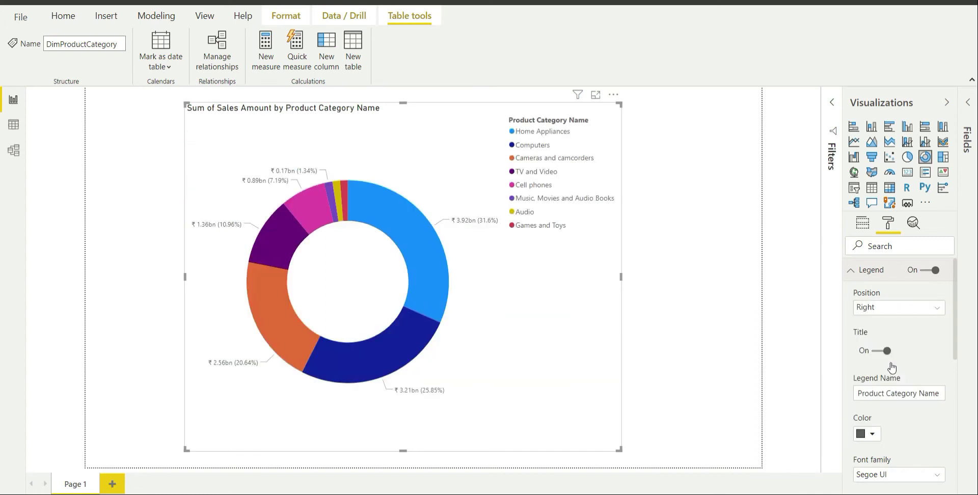
{"action": "left_click", "coordinate": [882, 309]}
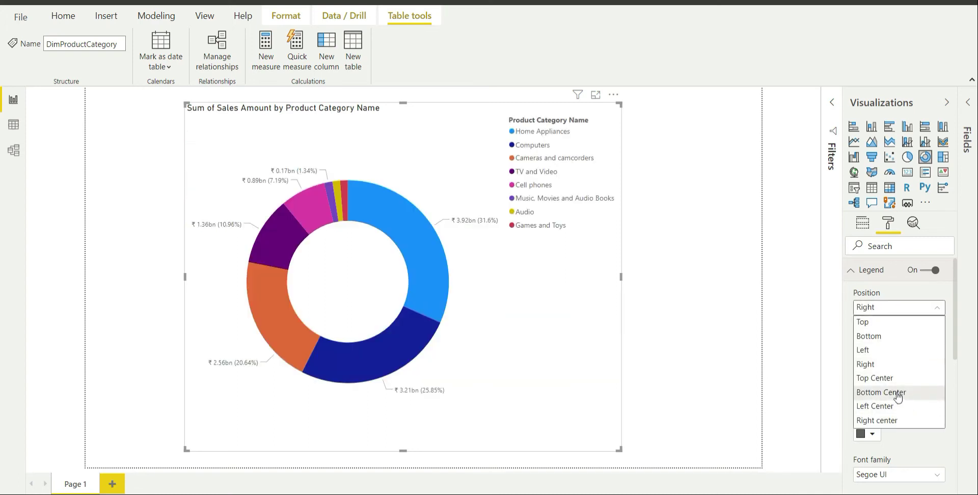
{"action": "left_click", "coordinate": [910, 420]}
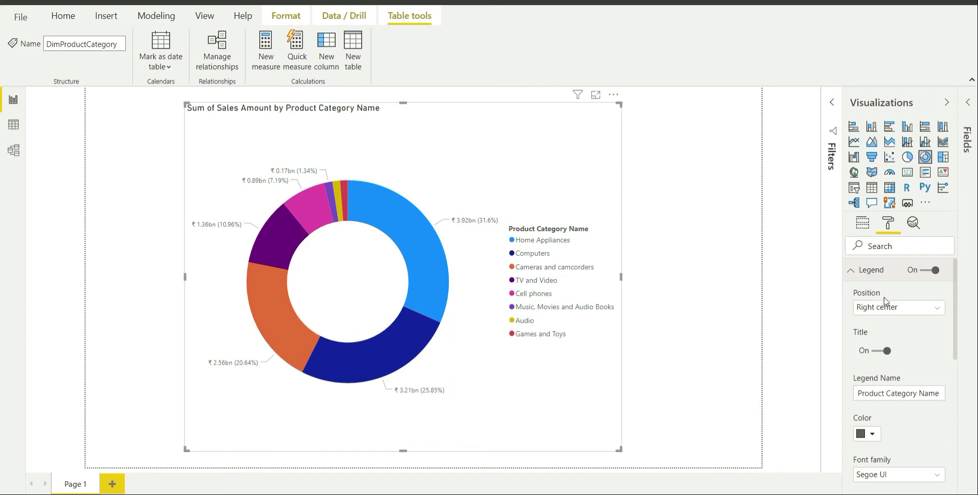
Review the legend's title, name and font settings and the field assigned to the chart's legend.
{"action": "scroll", "coordinate": [891, 337], "scroll_direction": "down", "scroll_amount": 1}
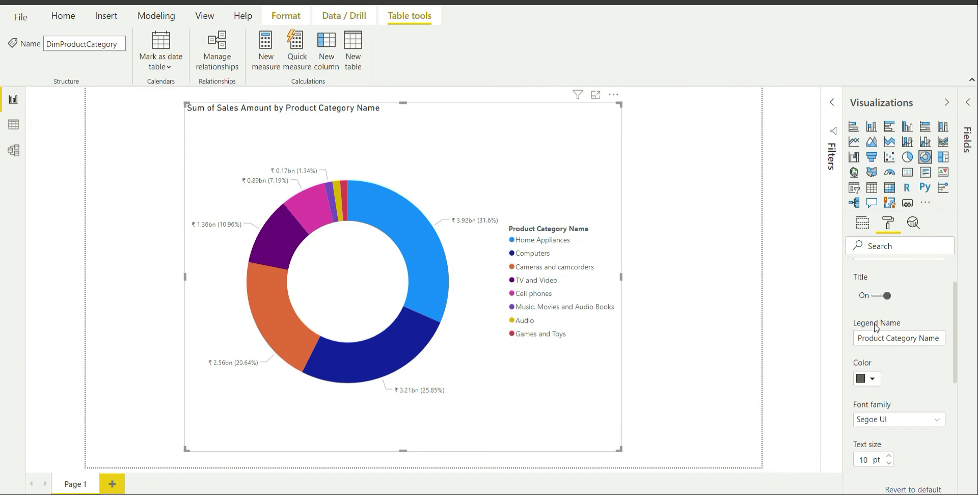
{"action": "scroll", "coordinate": [877, 327], "scroll_direction": "down", "scroll_amount": 1}
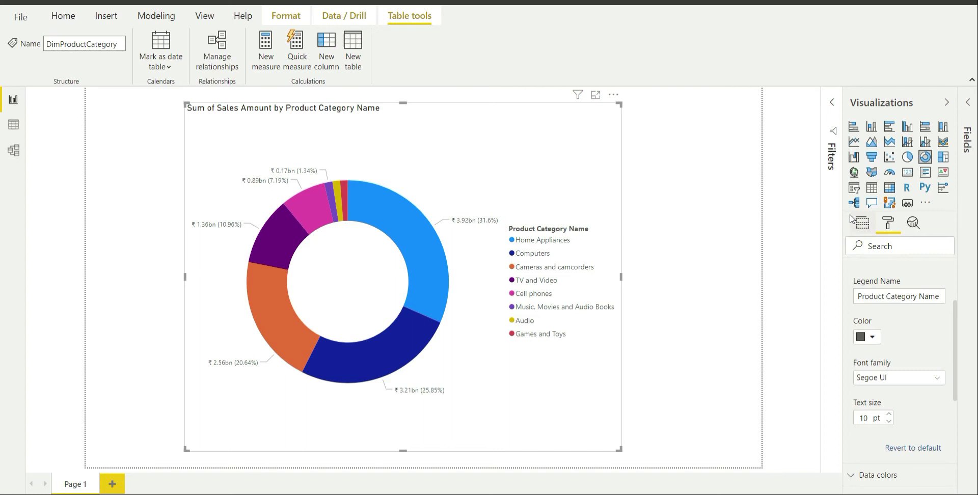
{"action": "left_click", "coordinate": [863, 230]}
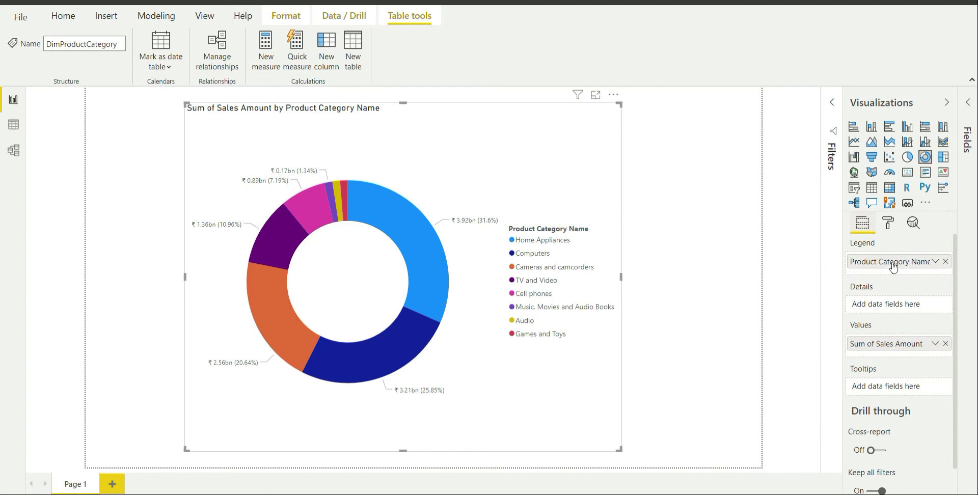
Set the donut chart's legend text color to black from the theme colors.
{"action": "left_click", "coordinate": [889, 225]}
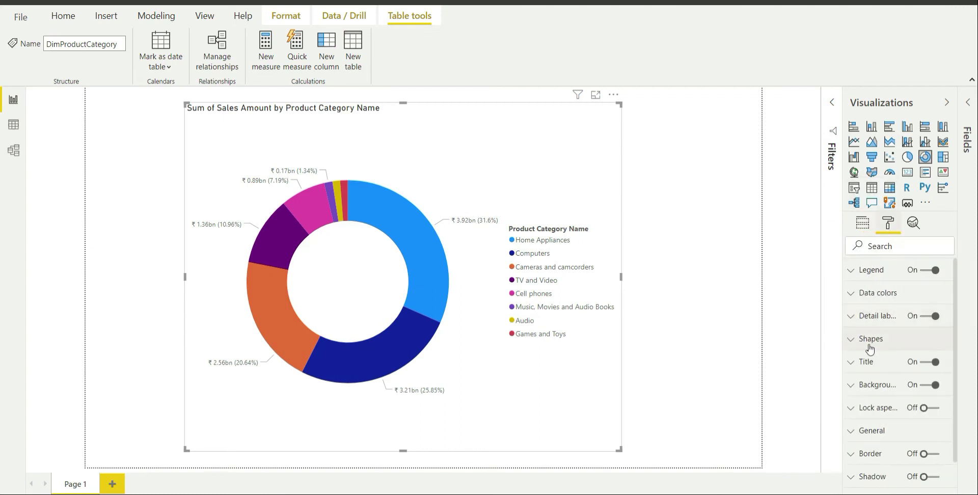
{"action": "left_click", "coordinate": [866, 271]}
{"action": "scroll", "coordinate": [869, 380], "scroll_direction": "down", "scroll_amount": 1}
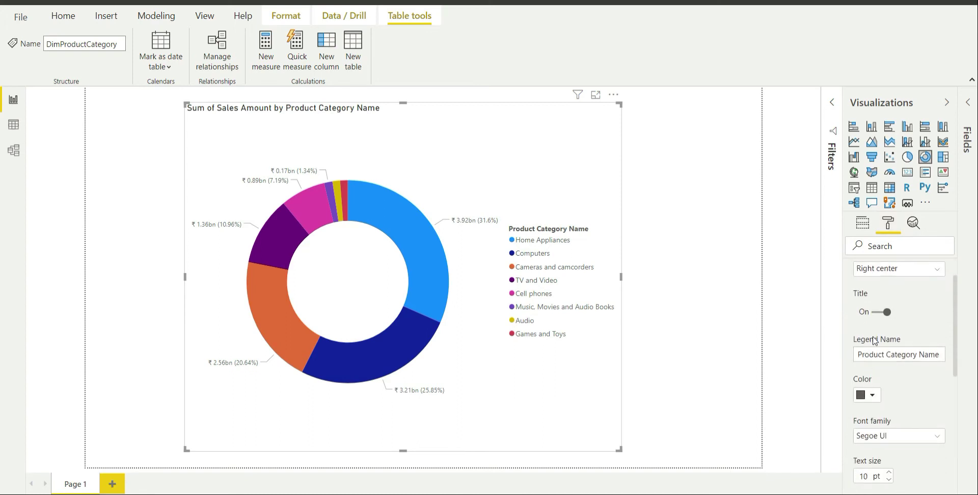
{"action": "scroll", "coordinate": [902, 335], "scroll_direction": "up", "scroll_amount": 1}
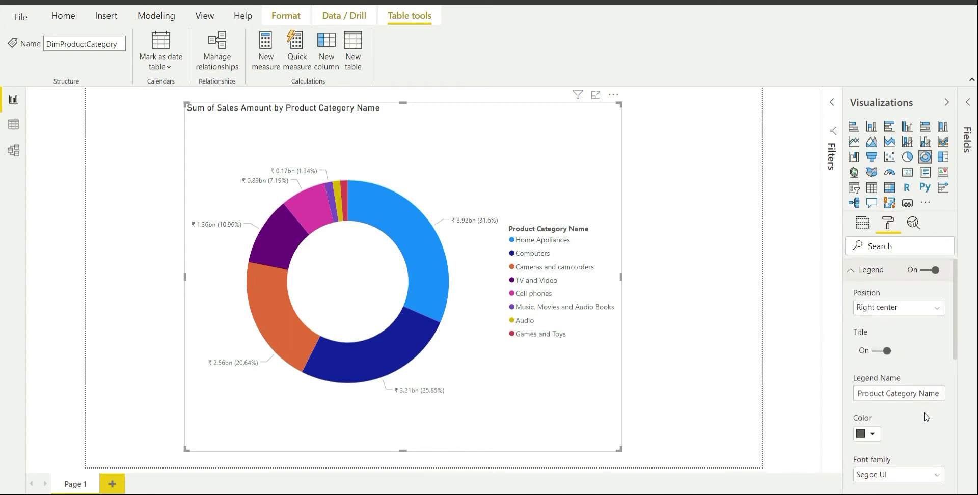
{"action": "scroll", "coordinate": [926, 417], "scroll_direction": "down", "scroll_amount": 3}
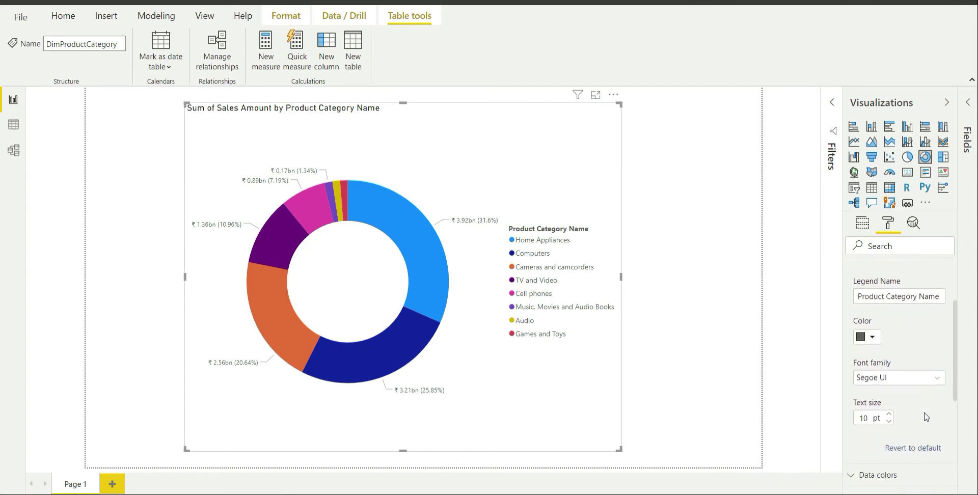
{"action": "left_click", "coordinate": [871, 340]}
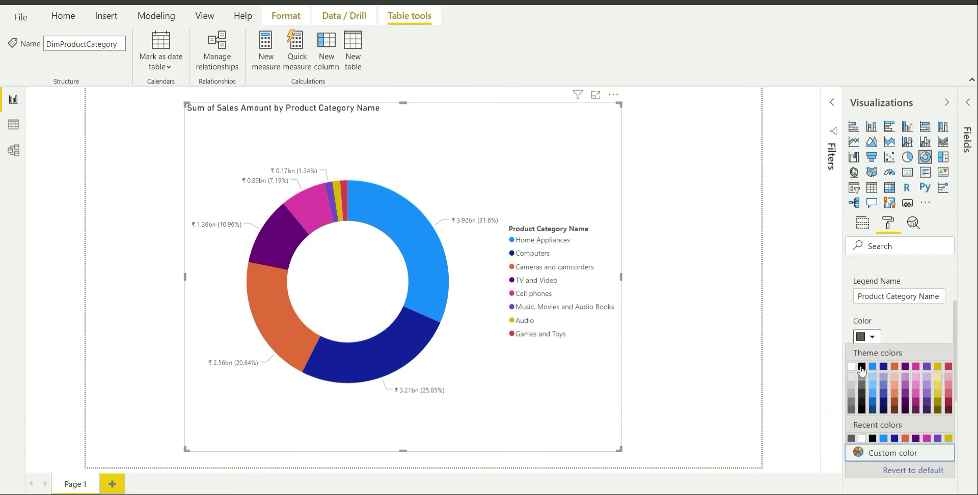
{"action": "left_click", "coordinate": [861, 368]}
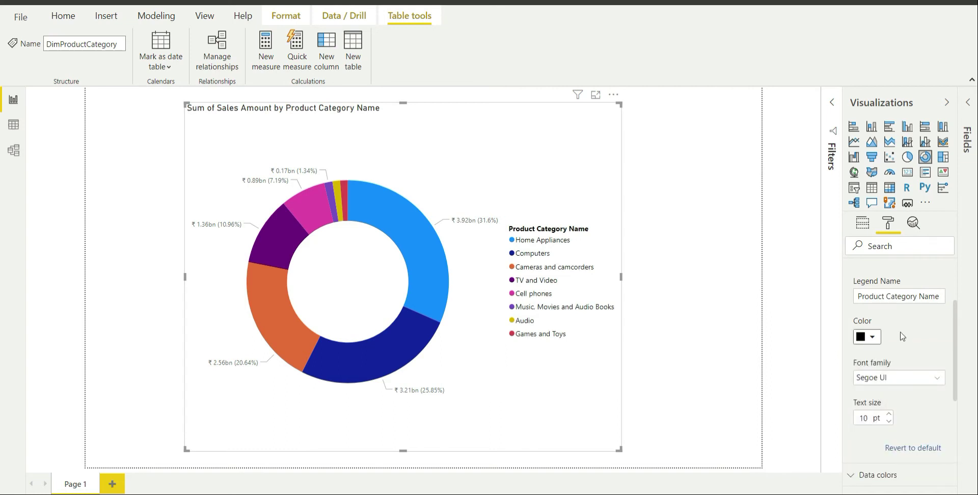
Look through the legend's font families, set its text size to 12 pt and collapse the legend settings.
{"action": "scroll", "coordinate": [902, 338], "scroll_direction": "down", "scroll_amount": 2}
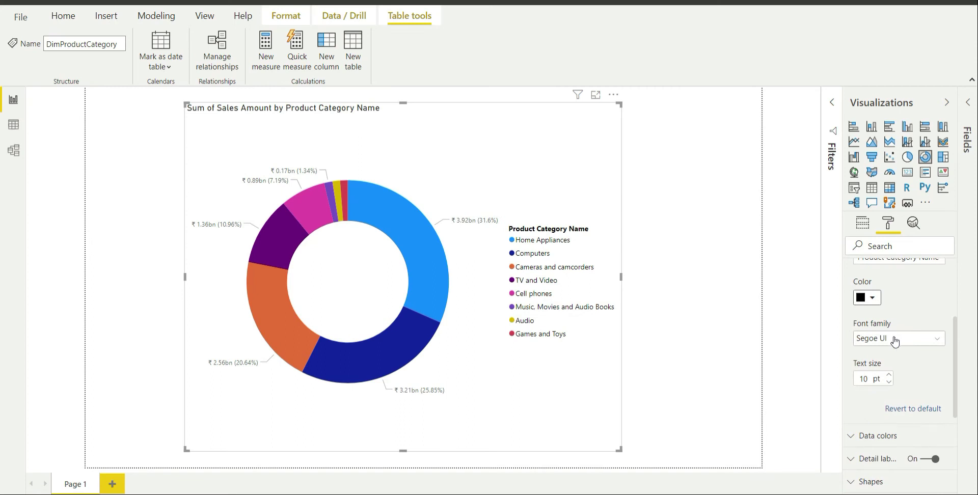
{"action": "left_click", "coordinate": [895, 341]}
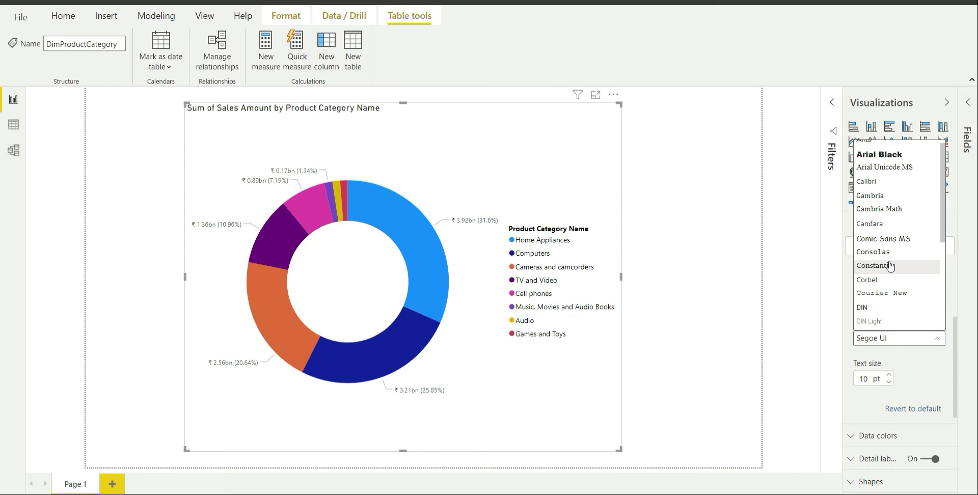
{"action": "left_click", "coordinate": [913, 370]}
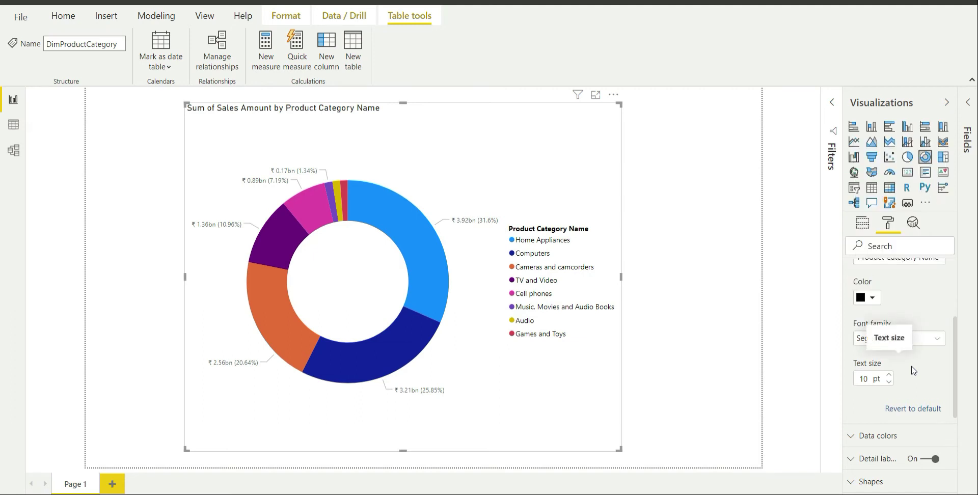
{"action": "scroll", "coordinate": [913, 370], "scroll_direction": "down", "scroll_amount": 1}
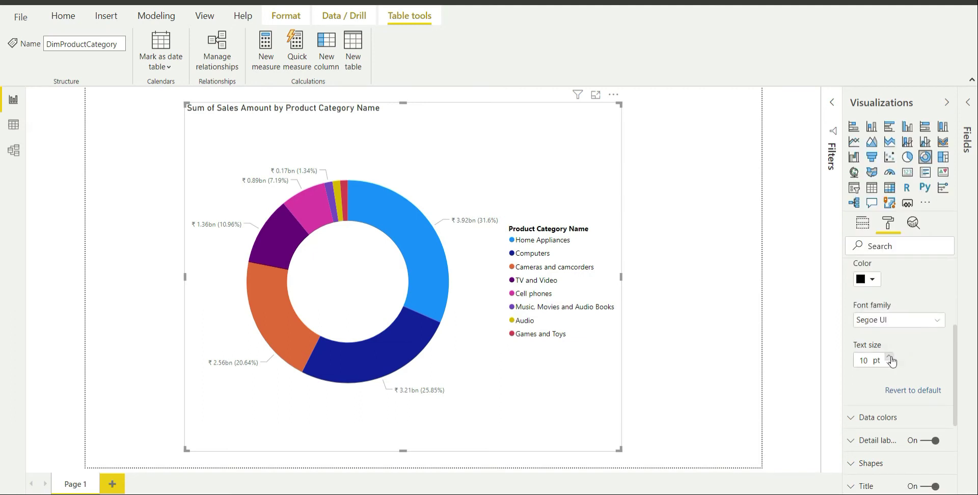
{"action": "left_click", "coordinate": [889, 357]}
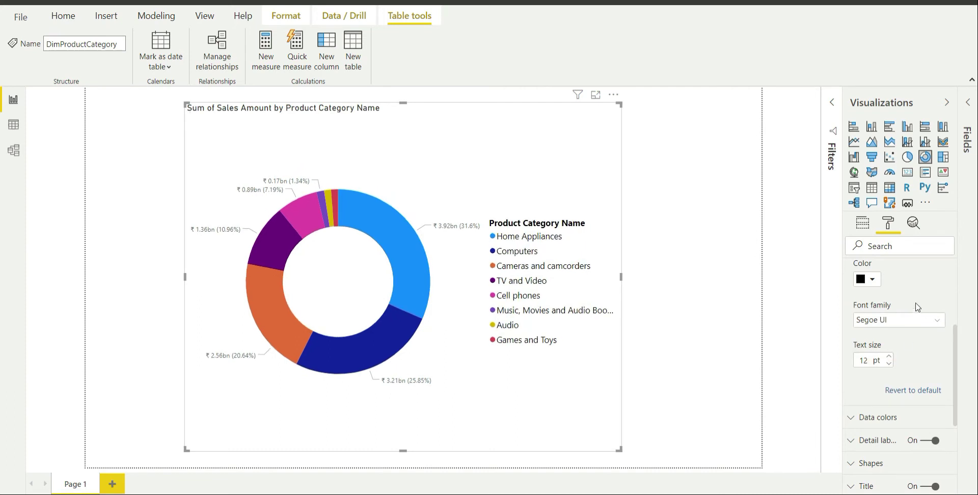
{"action": "scroll", "coordinate": [902, 283], "scroll_direction": "up", "scroll_amount": 4}
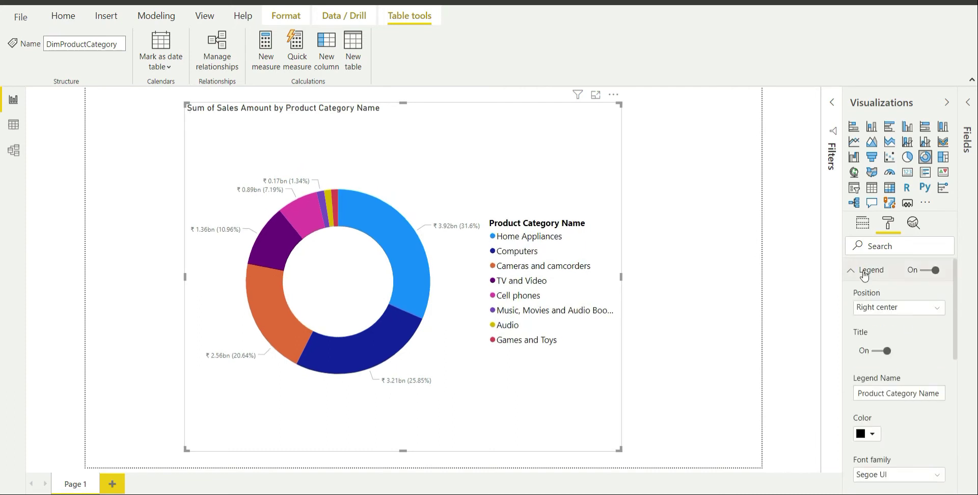
{"action": "left_click", "coordinate": [874, 274]}
Examine the data colors assigned to each product category in the donut chart.
{"action": "left_click", "coordinate": [874, 299]}
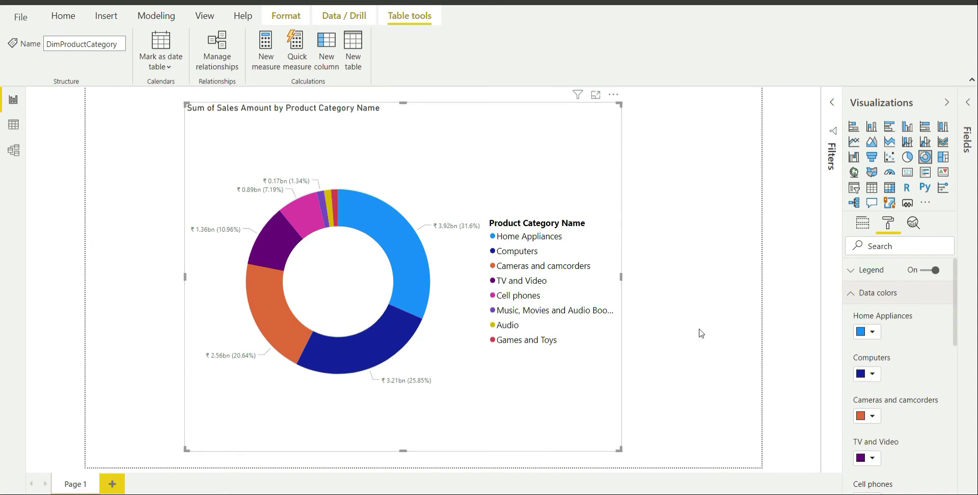
{"action": "scroll", "coordinate": [918, 371], "scroll_direction": "down", "scroll_amount": 2}
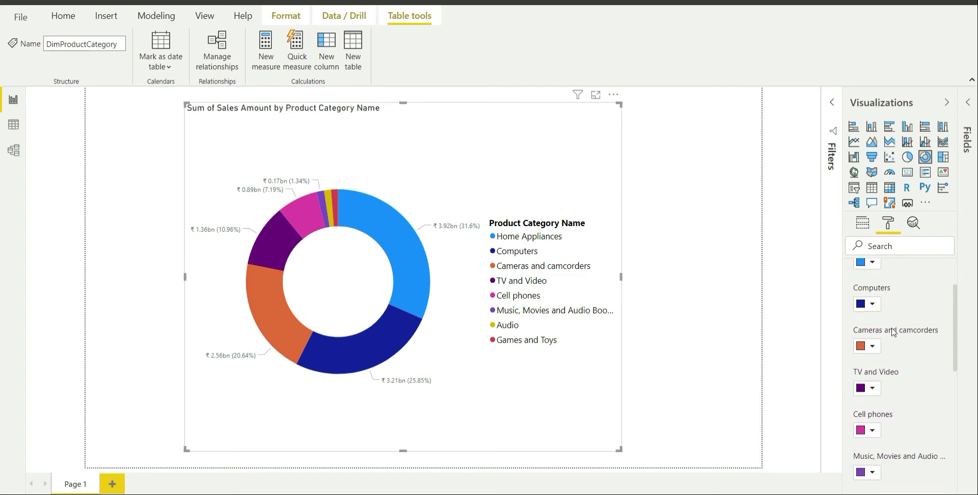
{"action": "scroll", "coordinate": [911, 390], "scroll_direction": "up", "scroll_amount": 1}
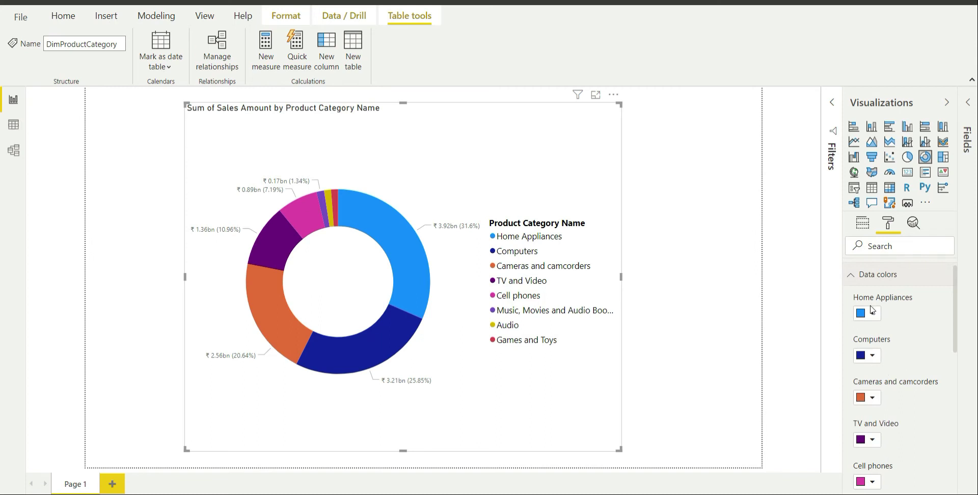
Try three of the built-in light report themes on the donut chart, ending with Classroom.
{"action": "left_click", "coordinate": [205, 16]}
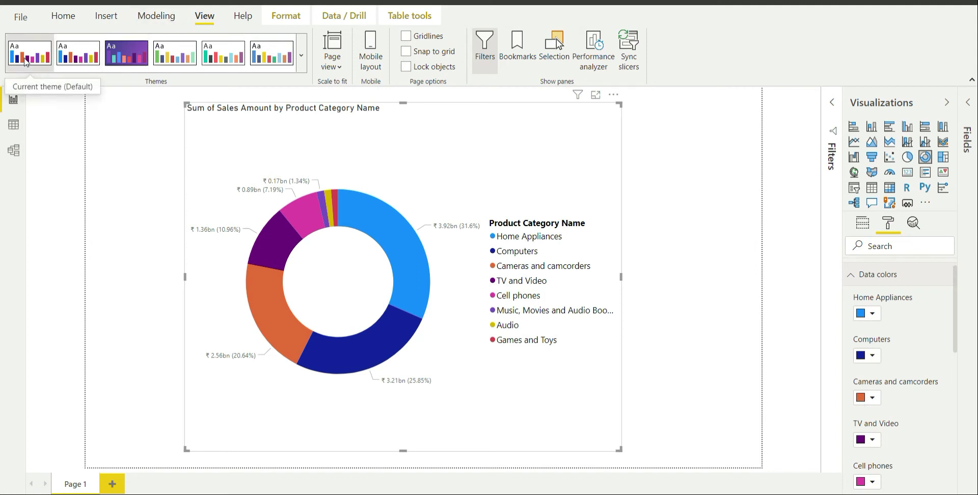
{"action": "left_click", "coordinate": [168, 59]}
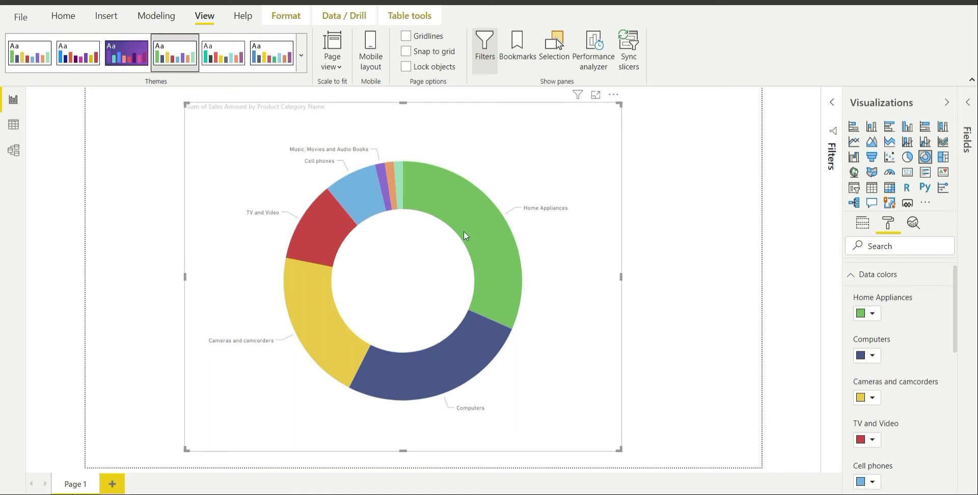
{"action": "left_click", "coordinate": [225, 55]}
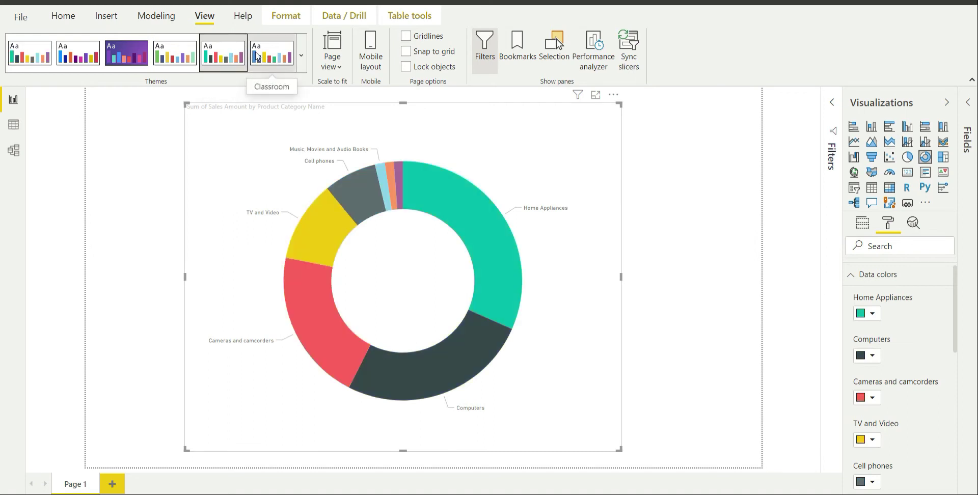
{"action": "left_click", "coordinate": [258, 56]}
Apply the built-in dark gray theme with the blue, yellow and green palette to the report, and collapse the data colors settings.
{"action": "left_click", "coordinate": [301, 55]}
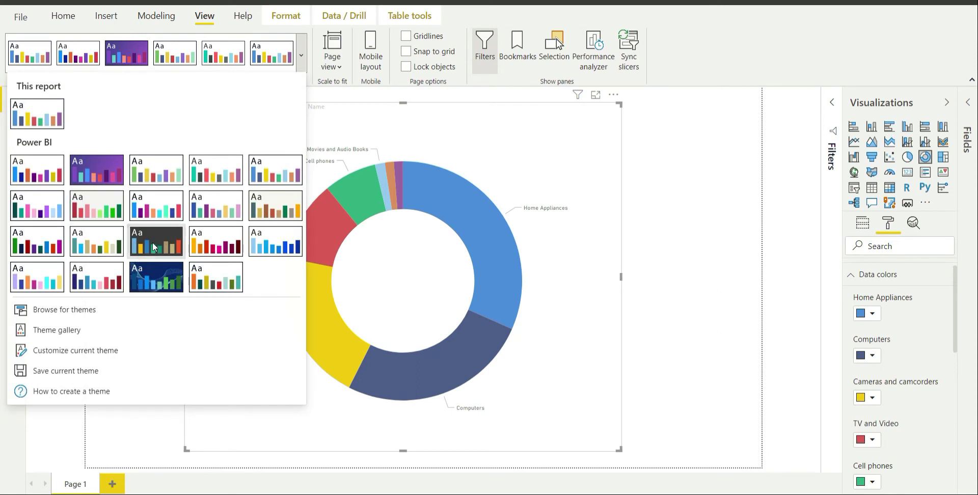
{"action": "left_click", "coordinate": [151, 242]}
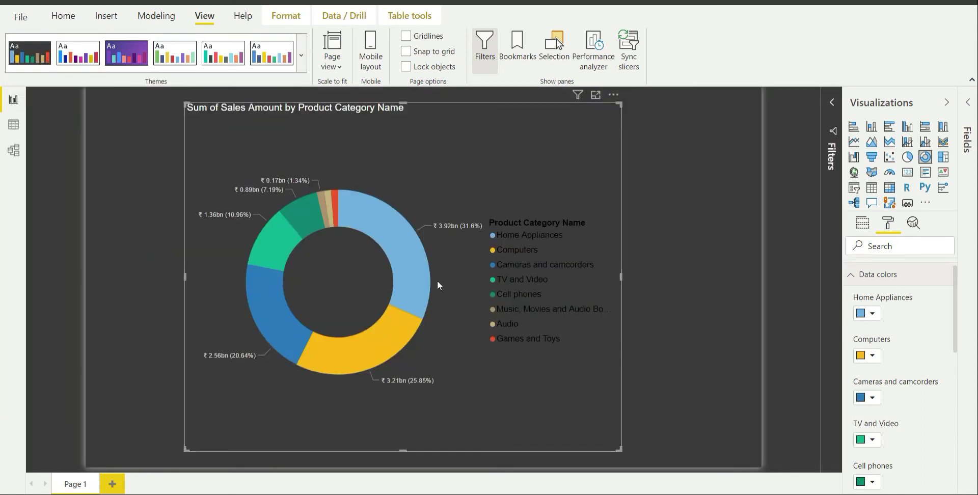
{"action": "left_click", "coordinate": [906, 278]}
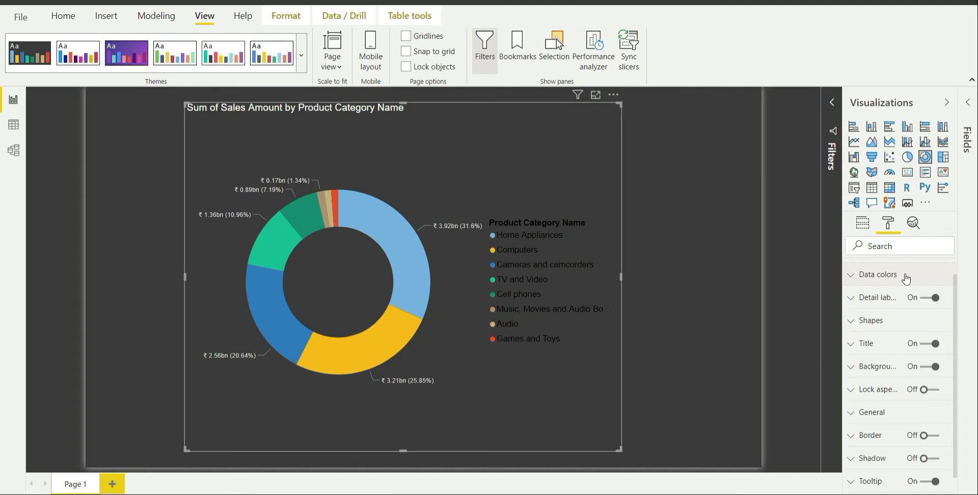
{"action": "scroll", "coordinate": [885, 306], "scroll_direction": "up", "scroll_amount": 1}
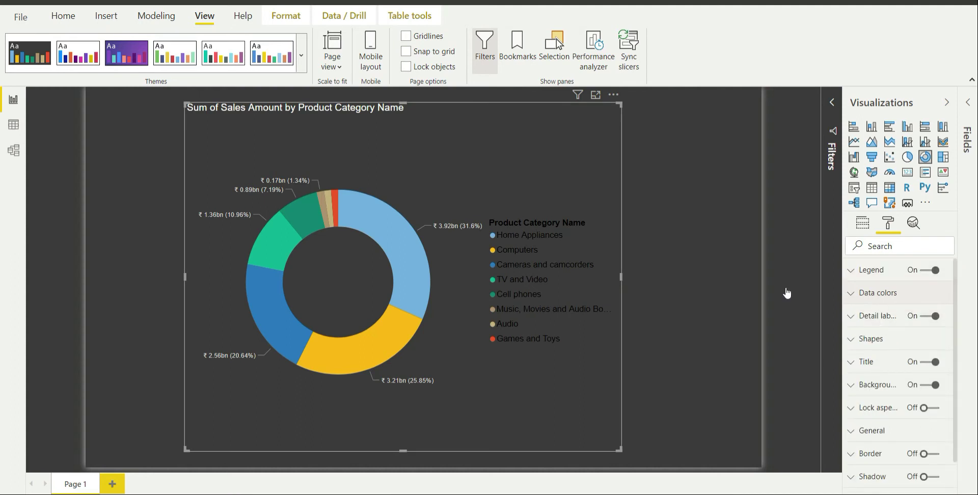
Change the legend's text color to white and collapse the legend settings.
{"action": "left_click", "coordinate": [887, 276]}
{"action": "scroll", "coordinate": [914, 398], "scroll_direction": "down", "scroll_amount": 1}
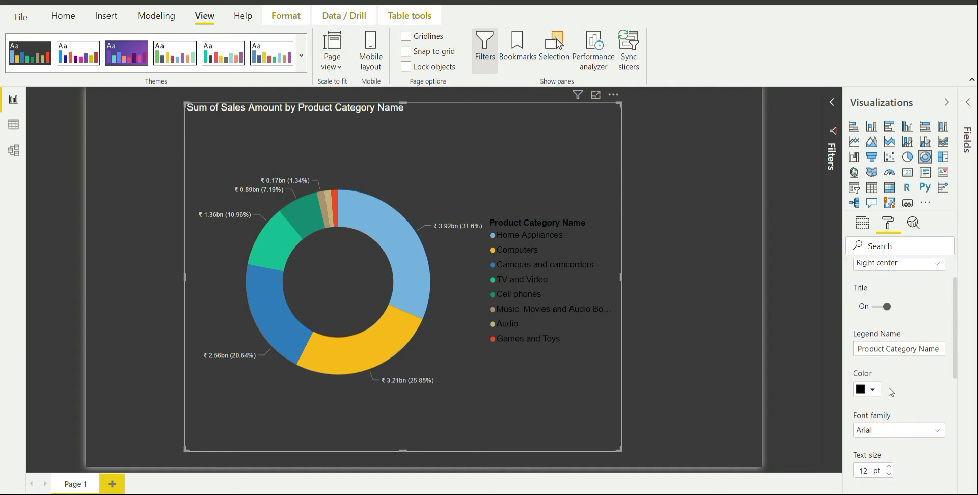
{"action": "left_click", "coordinate": [870, 390]}
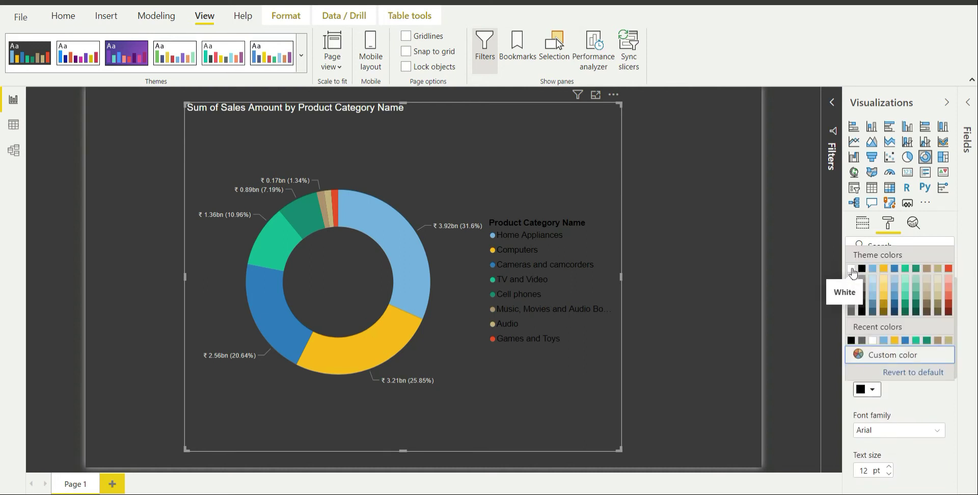
{"action": "left_click", "coordinate": [854, 274]}
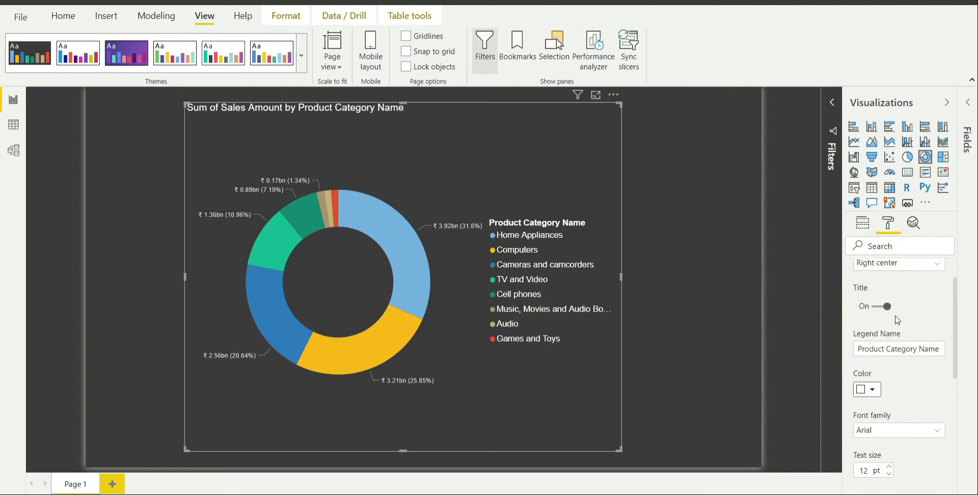
{"action": "scroll", "coordinate": [897, 318], "scroll_direction": "up", "scroll_amount": 1}
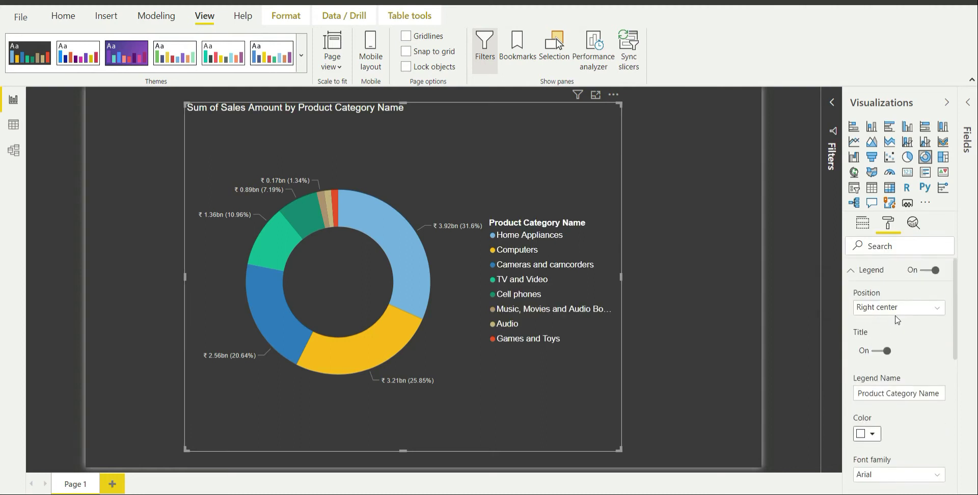
{"action": "left_click", "coordinate": [866, 270]}
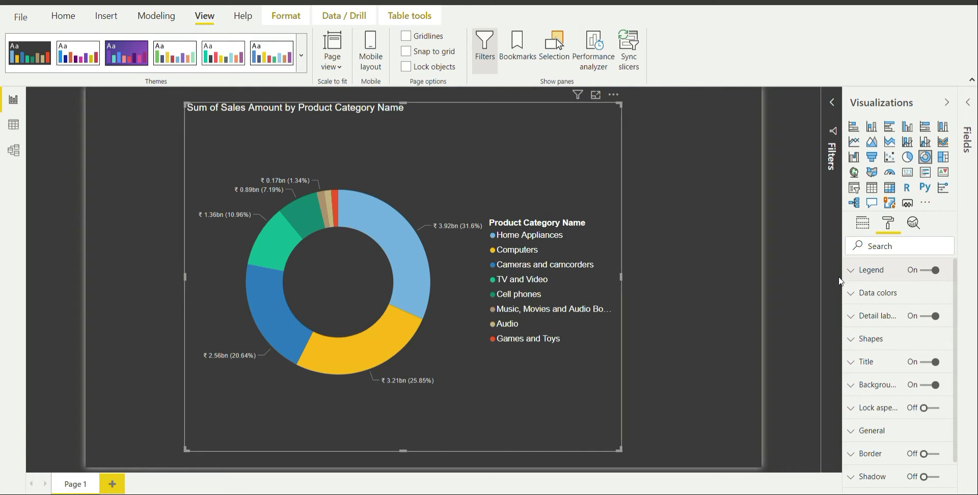
Try the All detail labels style on the chart's detail labels and return it to Data value, percent of total.
{"action": "left_click", "coordinate": [890, 318]}
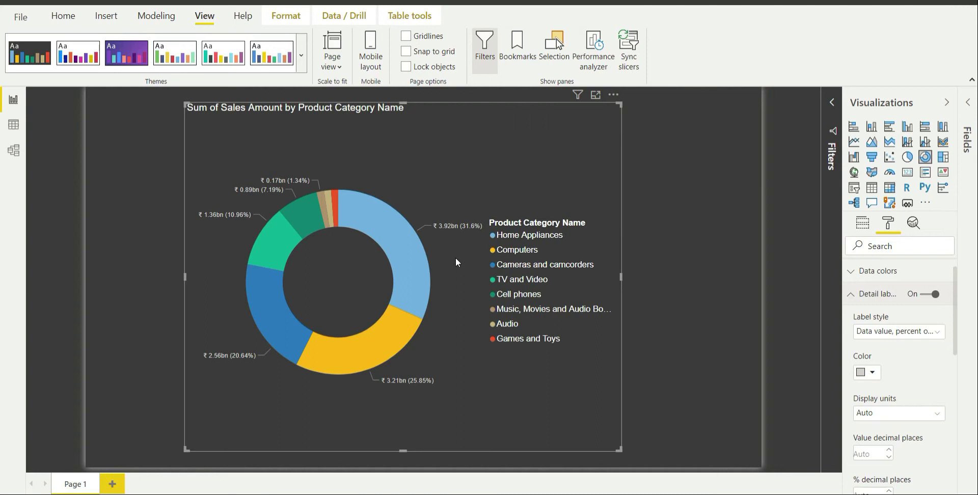
{"action": "left_click", "coordinate": [903, 337]}
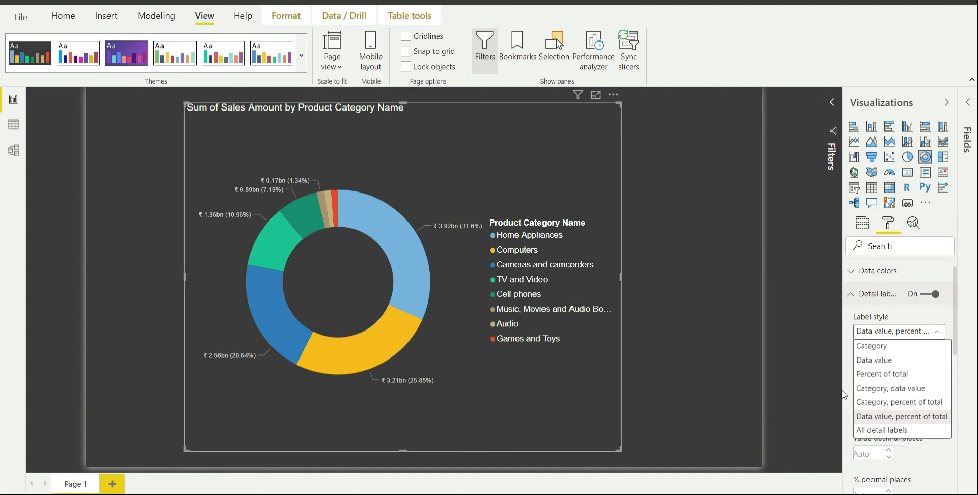
{"action": "left_click", "coordinate": [901, 432]}
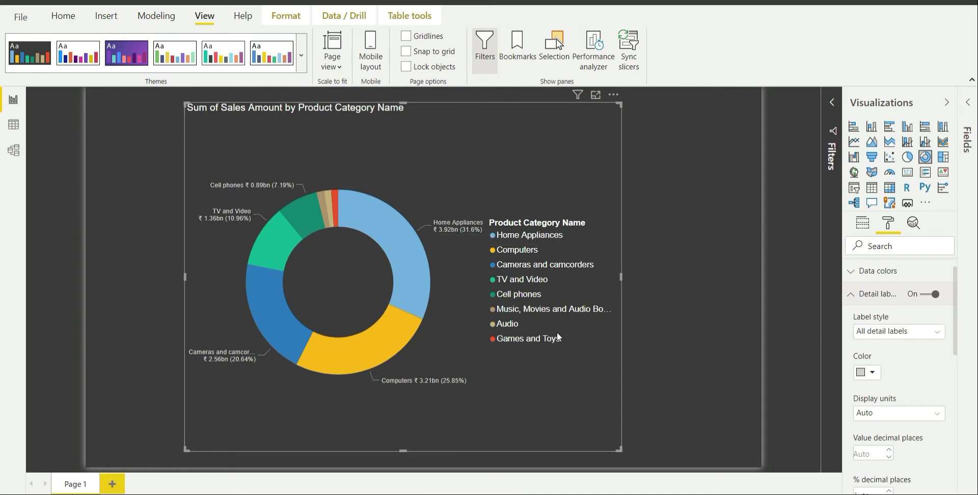
{"action": "left_click", "coordinate": [892, 332]}
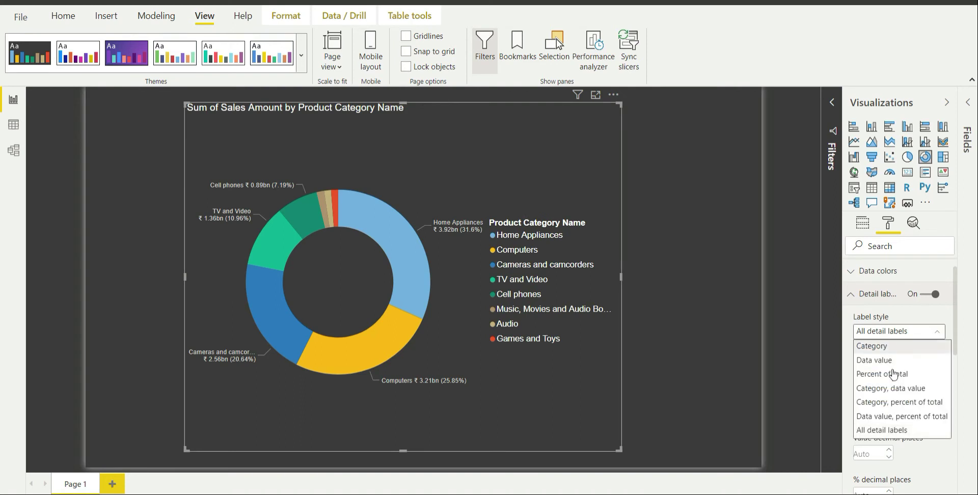
{"action": "left_click", "coordinate": [900, 421]}
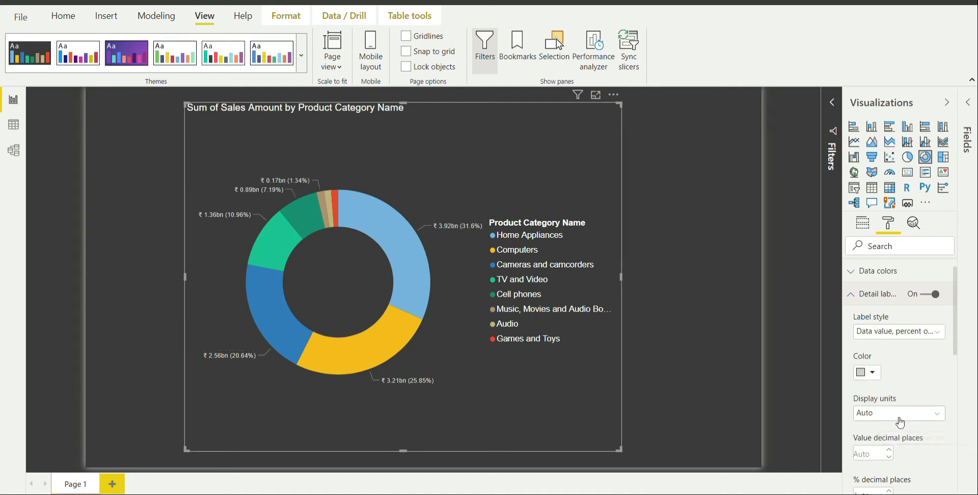
Change the color of the donut chart's detail labels to white.
{"action": "left_click", "coordinate": [873, 374]}
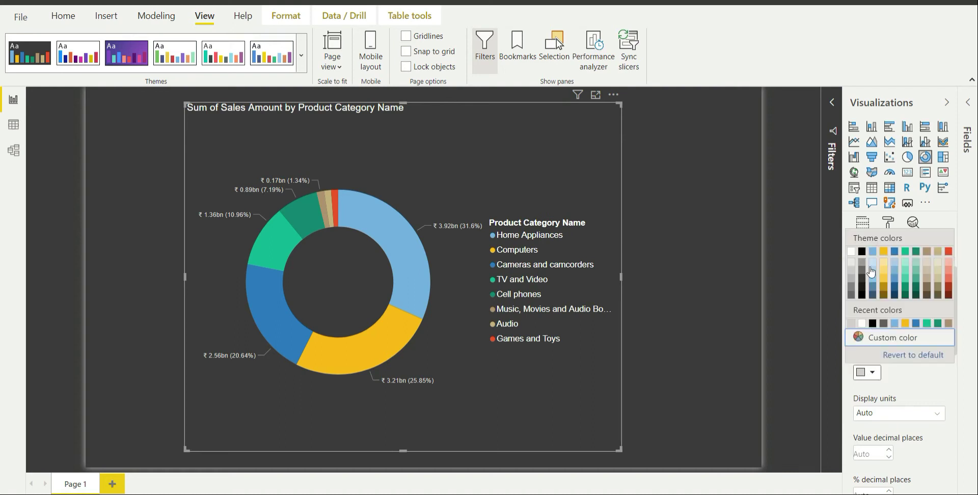
{"action": "left_click", "coordinate": [851, 252]}
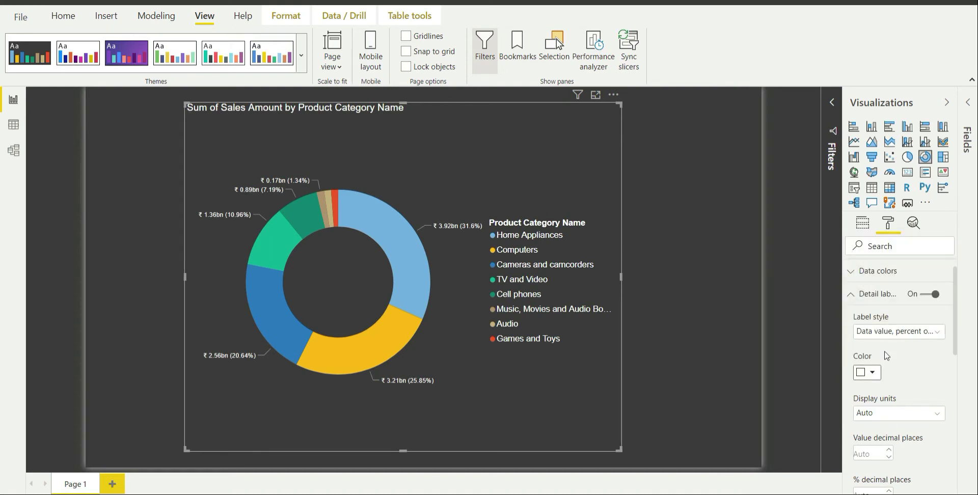
{"action": "scroll", "coordinate": [891, 370], "scroll_direction": "down", "scroll_amount": 1}
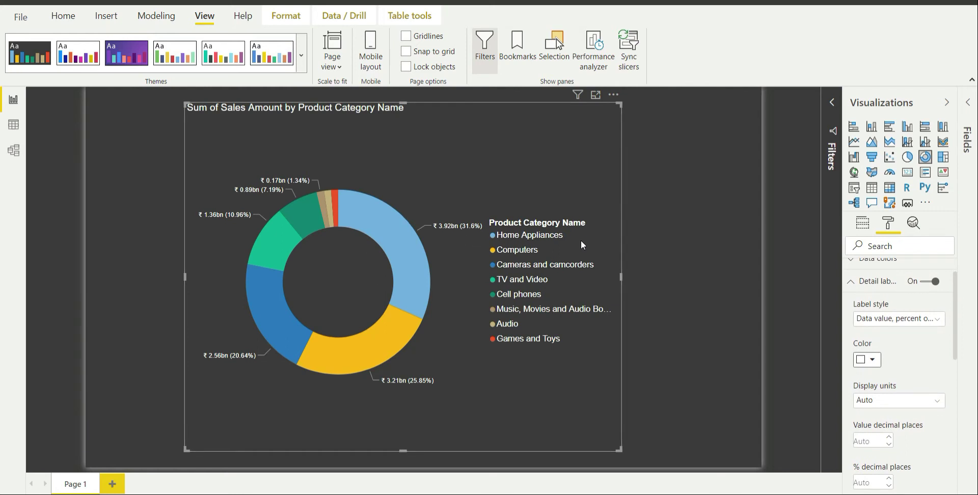
Try None and Thousands as the detail labels' display units and return the setting to Auto.
{"action": "scroll", "coordinate": [894, 364], "scroll_direction": "down", "scroll_amount": 3}
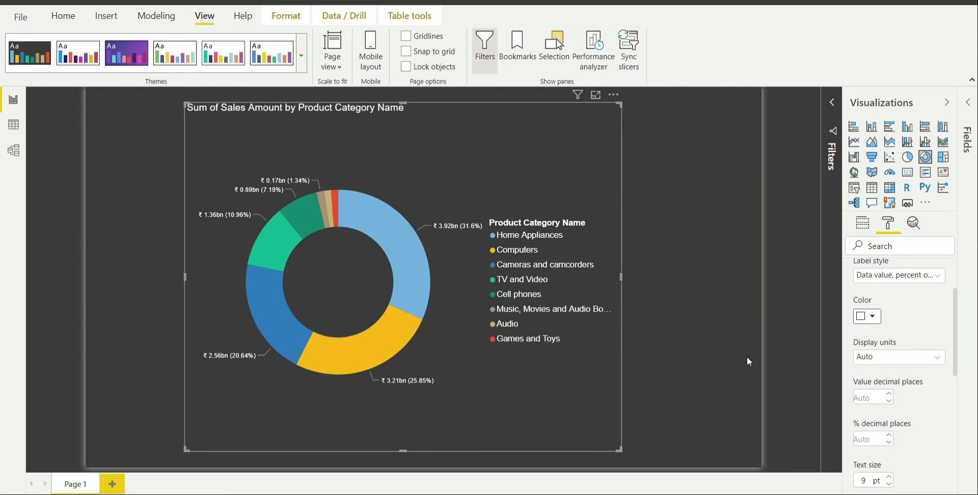
{"action": "left_click", "coordinate": [887, 358]}
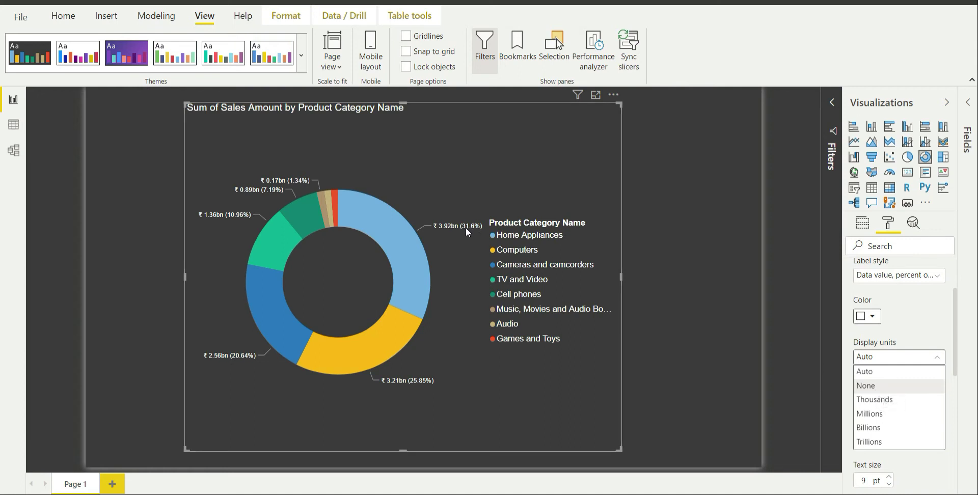
{"action": "left_click", "coordinate": [877, 388]}
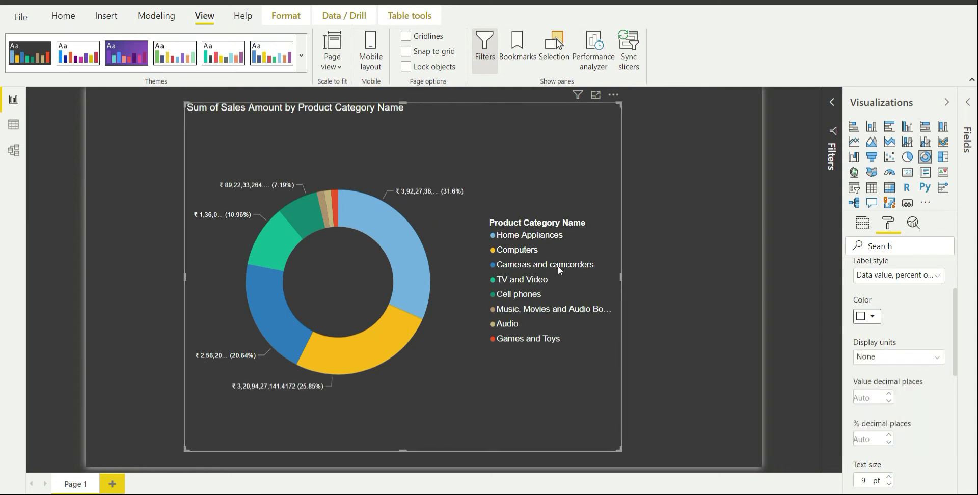
{"action": "left_click", "coordinate": [898, 360]}
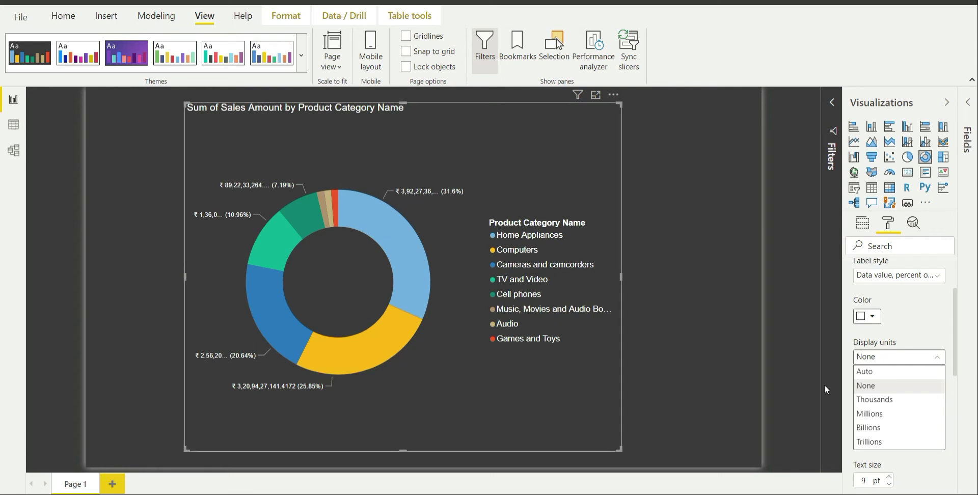
{"action": "left_click", "coordinate": [889, 401]}
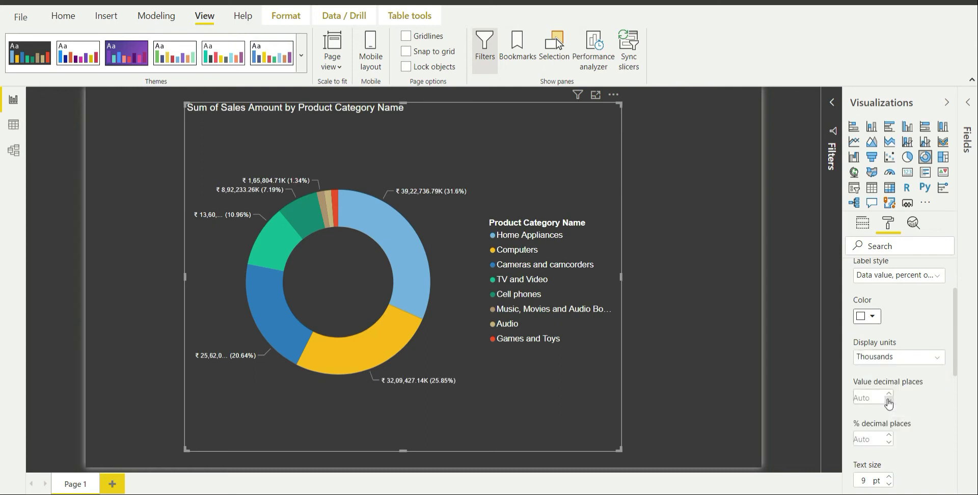
{"action": "left_click", "coordinate": [892, 361]}
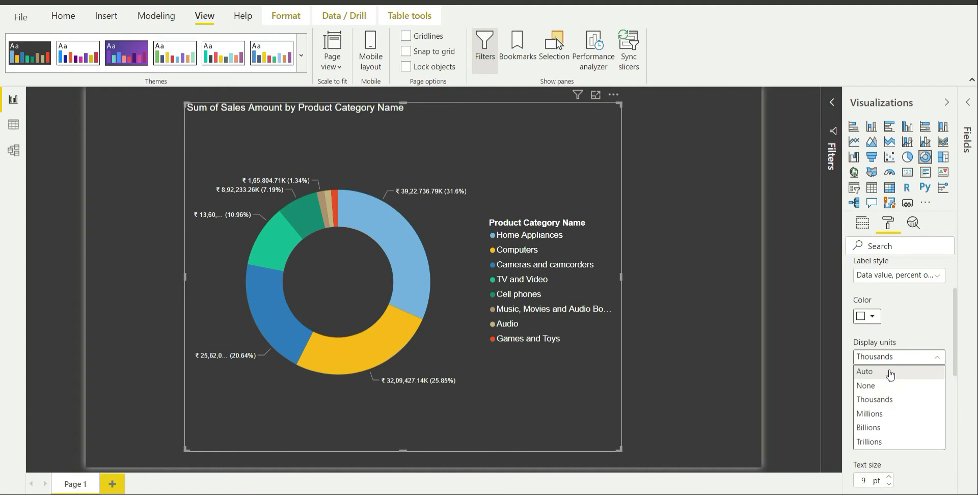
{"action": "left_click", "coordinate": [891, 372]}
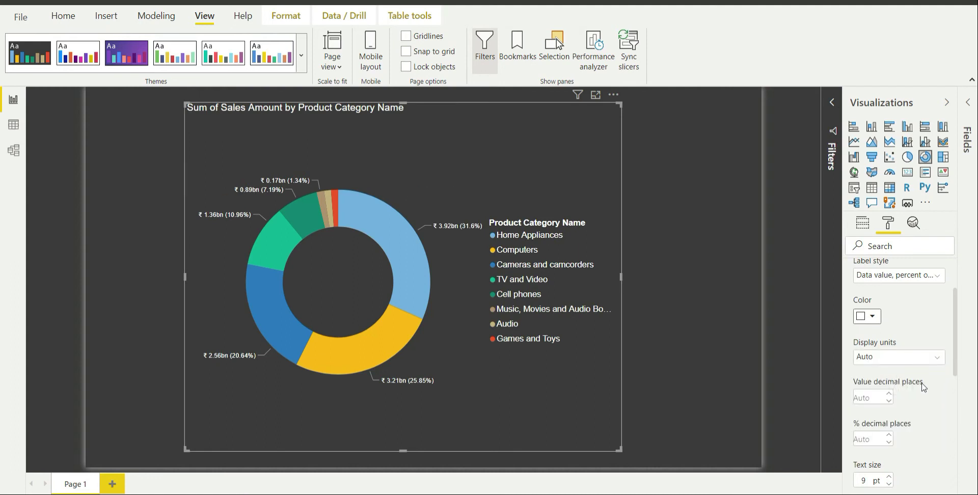
Try 0 and 1 value decimal places on the detail labels, settling on 2.
{"action": "scroll", "coordinate": [924, 387], "scroll_direction": "down", "scroll_amount": 3}
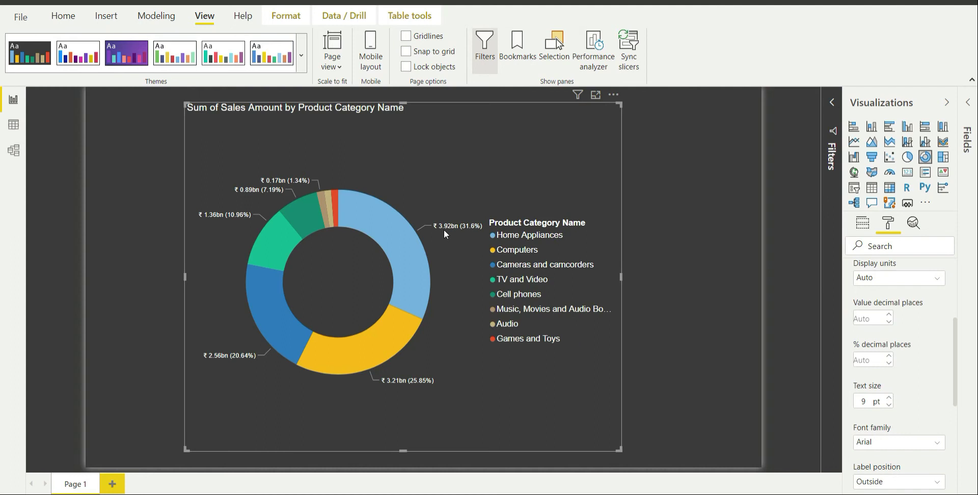
{"action": "mouse_move", "coordinate": [445, 226]}
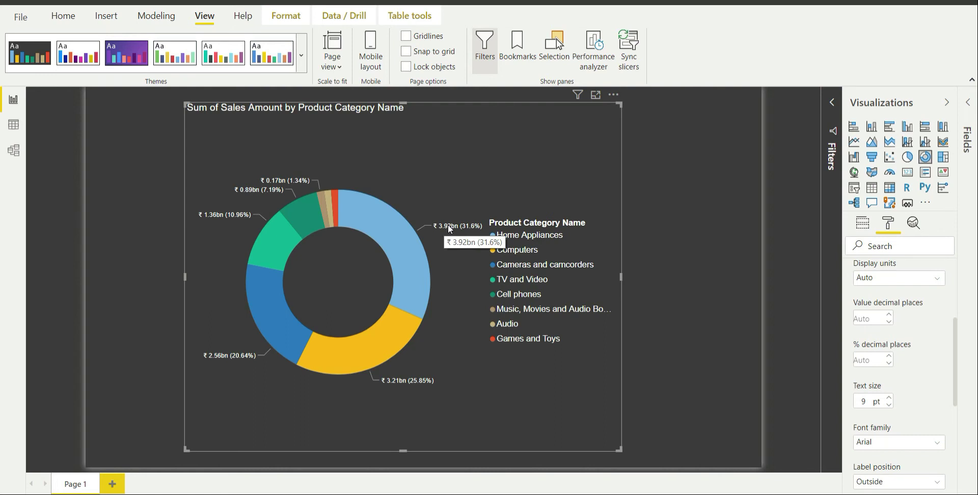
{"action": "left_click", "coordinate": [864, 317]}
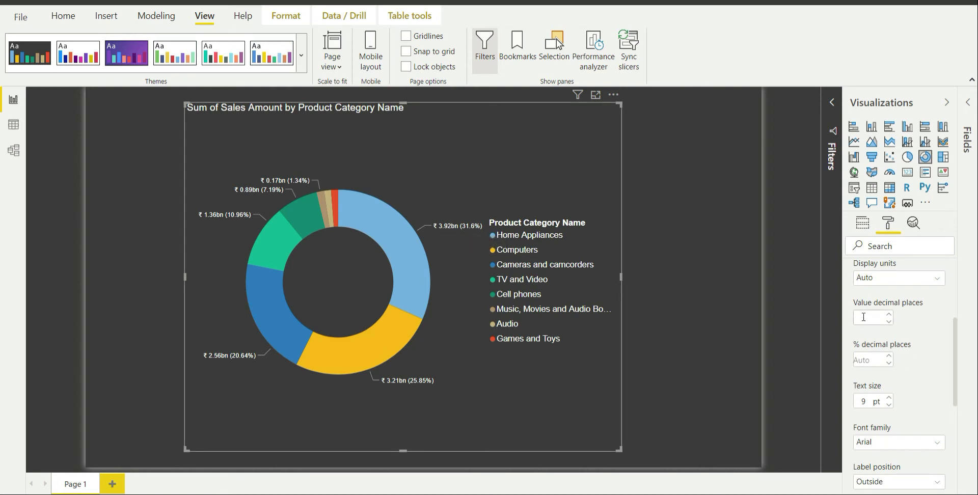
{"action": "type", "text": "0"}
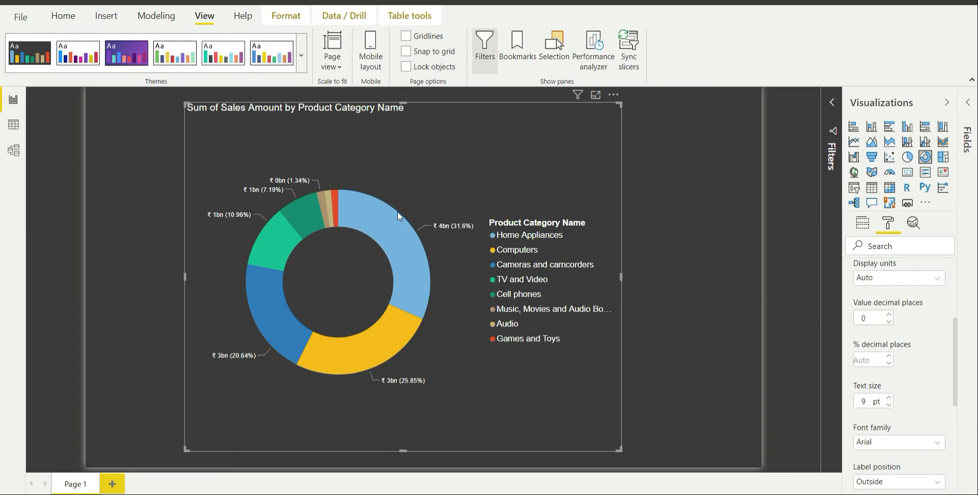
{"action": "double_click", "coordinate": [868, 318]}
{"action": "type", "text": "1"}
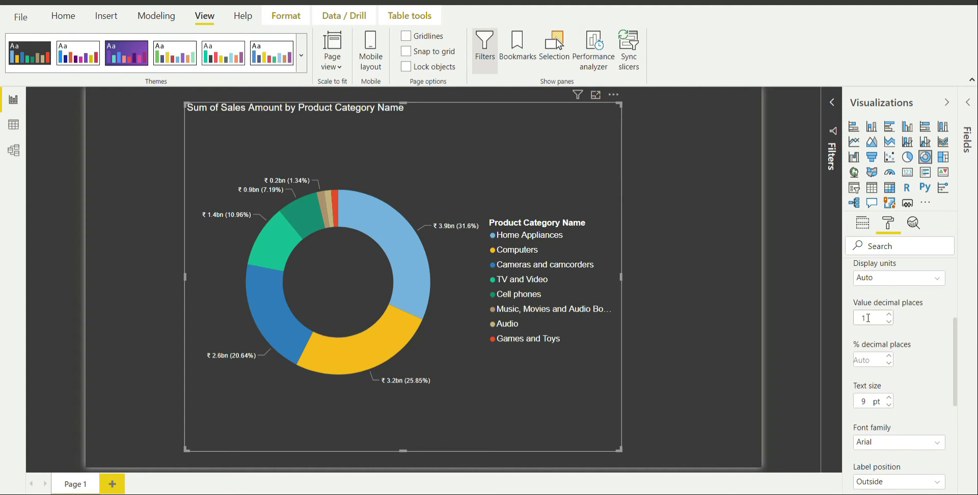
{"action": "double_click", "coordinate": [868, 318]}
{"action": "type", "text": "2"}
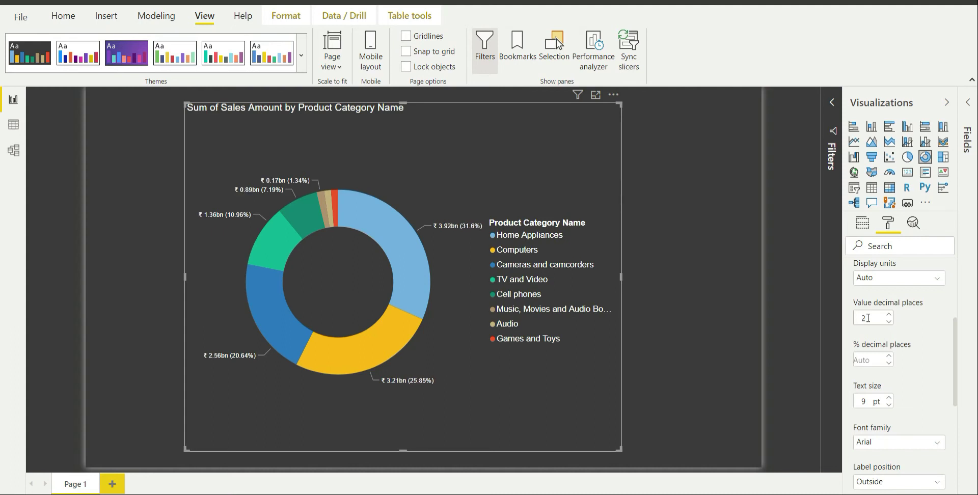
Set the detail labels' text size to 11 pt after trying sizes up to 12 pt.
{"action": "scroll", "coordinate": [925, 351], "scroll_direction": "down", "scroll_amount": 2}
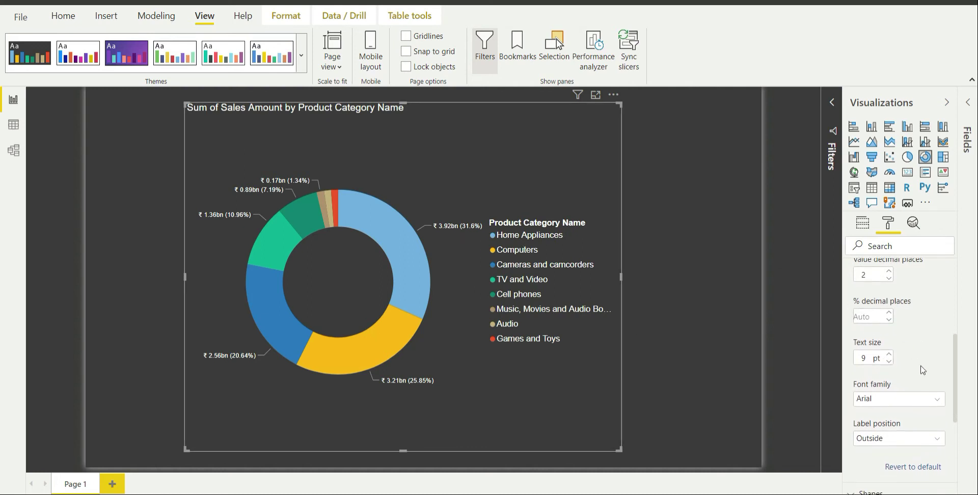
{"action": "scroll", "coordinate": [923, 370], "scroll_direction": "down", "scroll_amount": 1}
{"action": "left_click", "coordinate": [889, 337]}
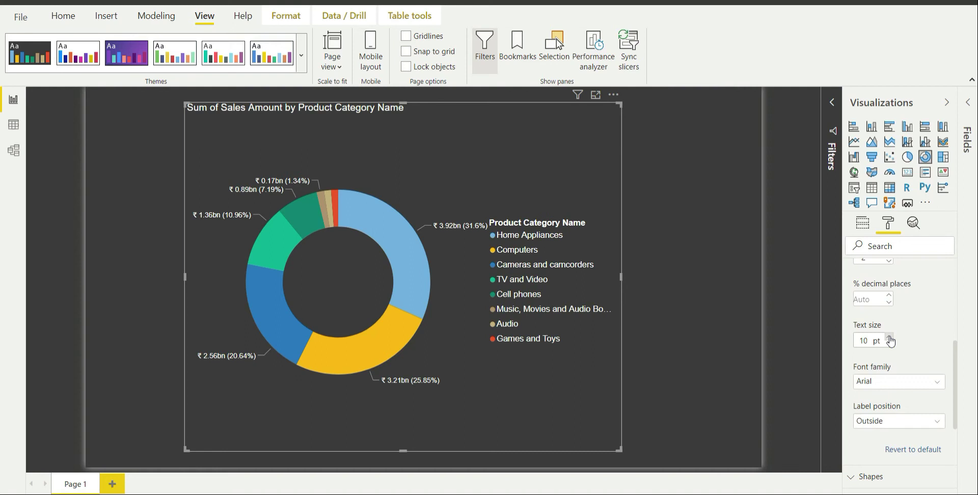
{"action": "left_click", "coordinate": [889, 338]}
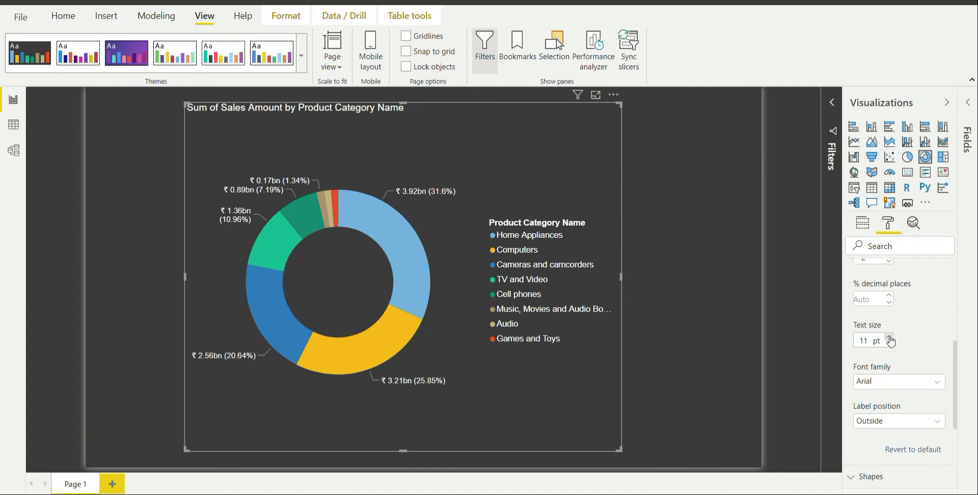
{"action": "left_click", "coordinate": [889, 339]}
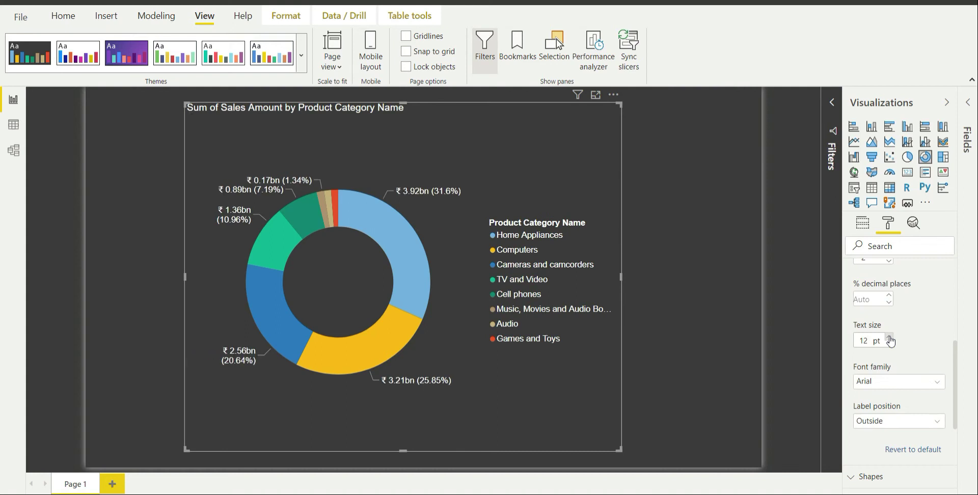
{"action": "left_click", "coordinate": [889, 345]}
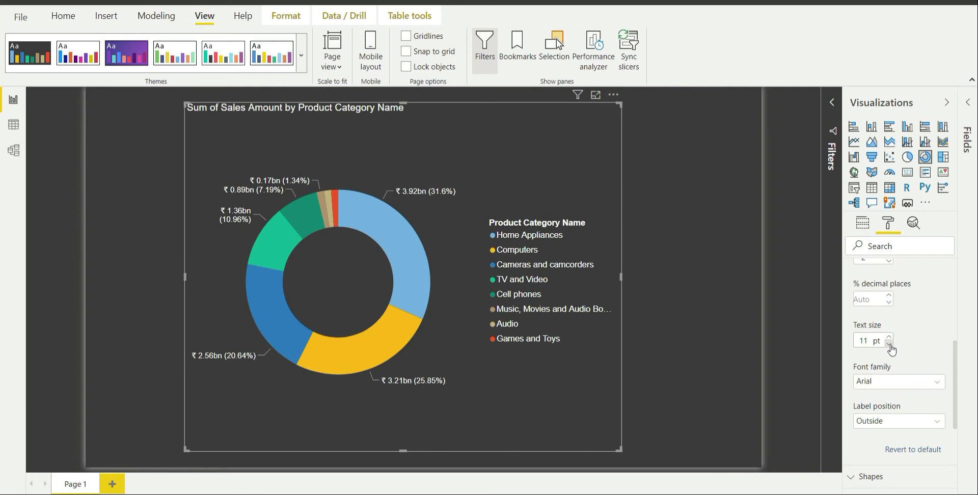
Try the Inside position for the detail labels and switch the label position to Prefer outside.
{"action": "scroll", "coordinate": [918, 355], "scroll_direction": "down", "scroll_amount": 2}
{"action": "left_click", "coordinate": [904, 377]}
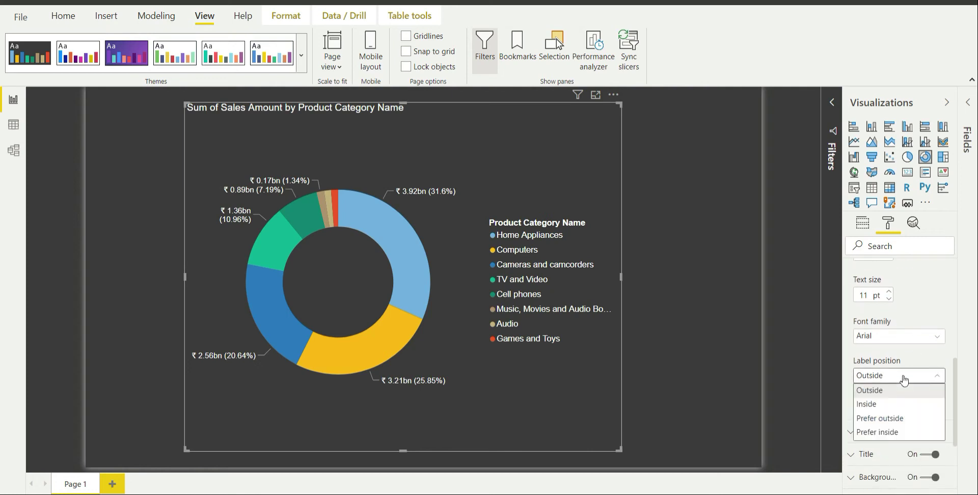
{"action": "left_click", "coordinate": [882, 405]}
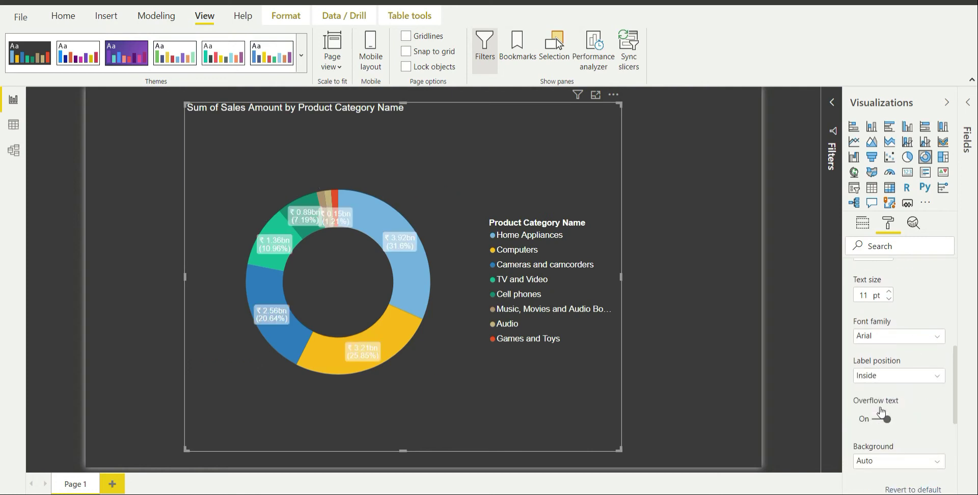
{"action": "left_click", "coordinate": [914, 380]}
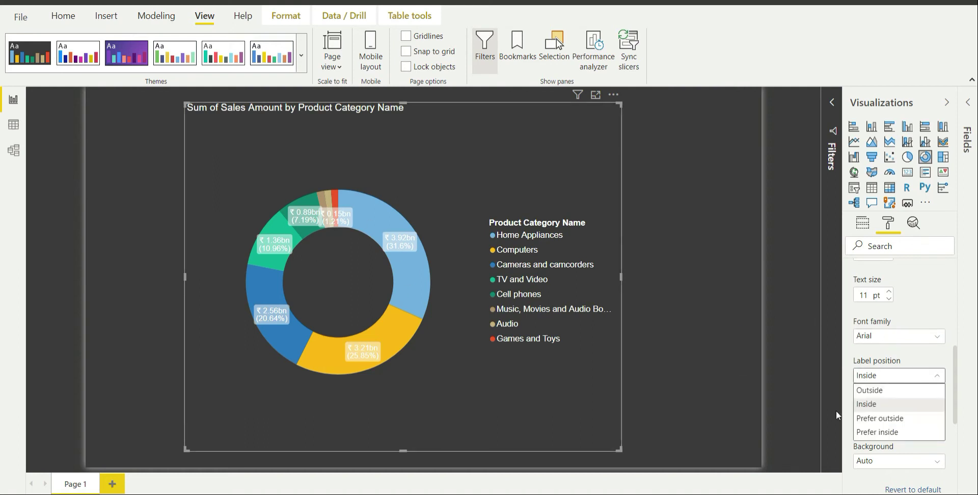
{"action": "left_click", "coordinate": [890, 420]}
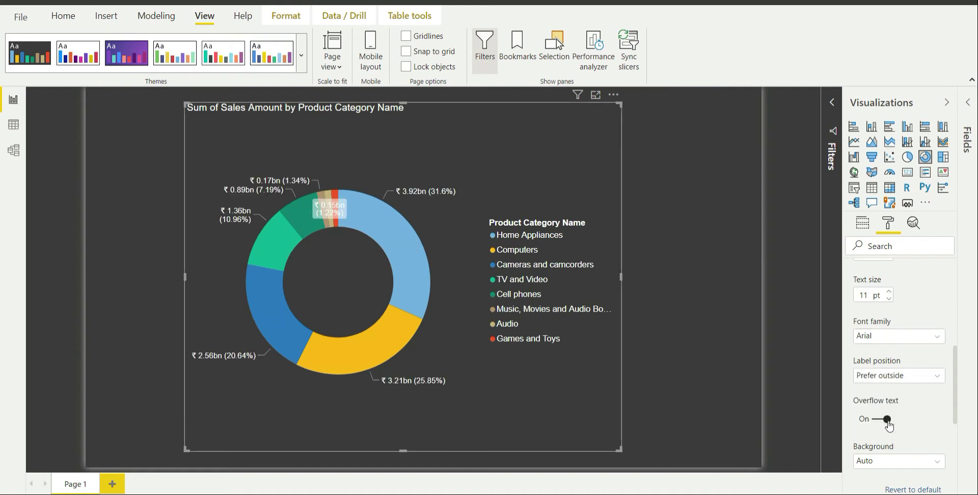
Set the detail labels' position to Outside on the donut chart and close the detail label settings.
{"action": "scroll", "coordinate": [911, 383], "scroll_direction": "down", "scroll_amount": 1}
{"action": "scroll", "coordinate": [910, 383], "scroll_direction": "down", "scroll_amount": 1}
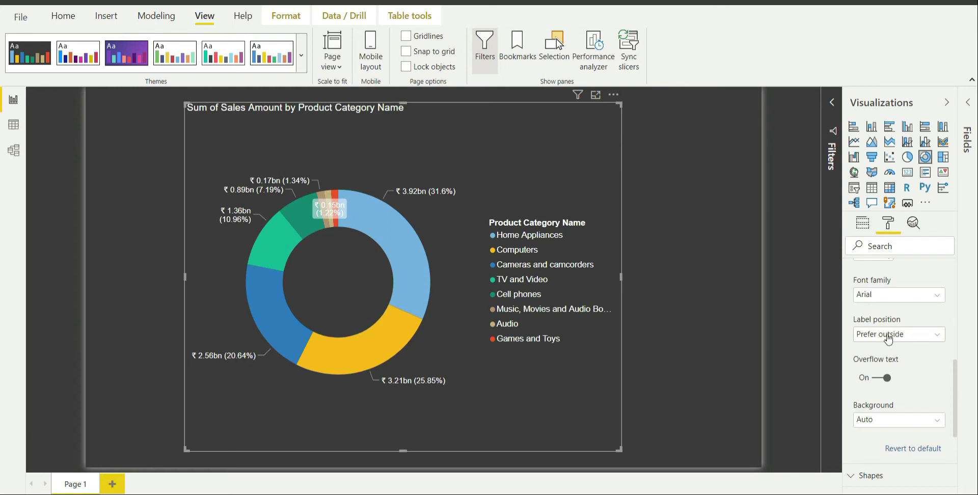
{"action": "mouse_move", "coordinate": [325, 212]}
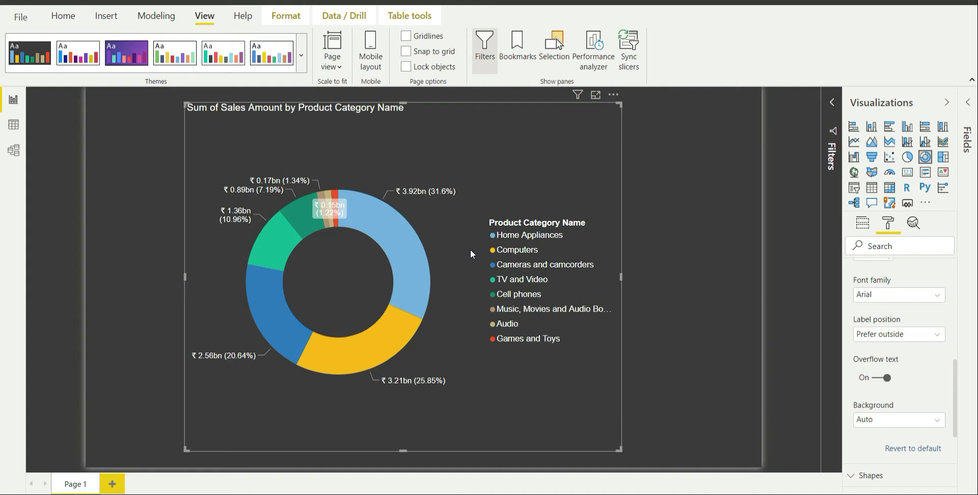
{"action": "left_click", "coordinate": [913, 339]}
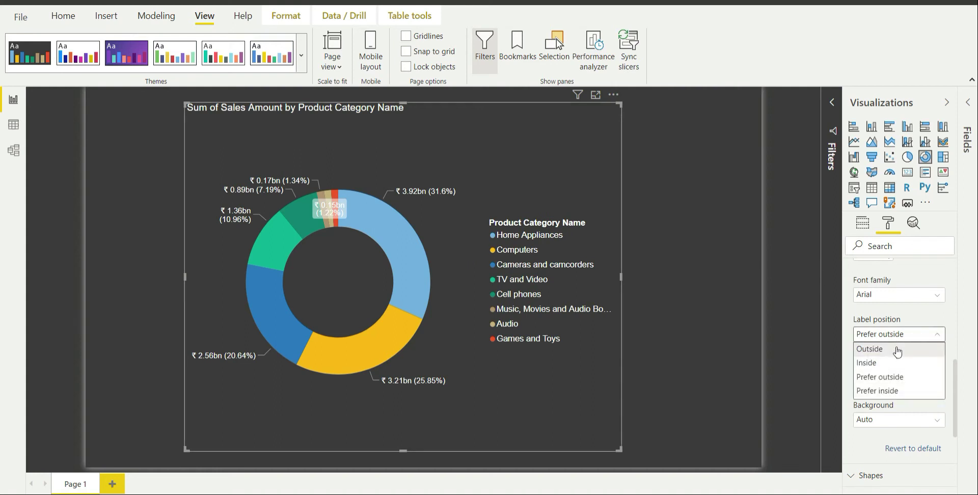
{"action": "left_click", "coordinate": [897, 351]}
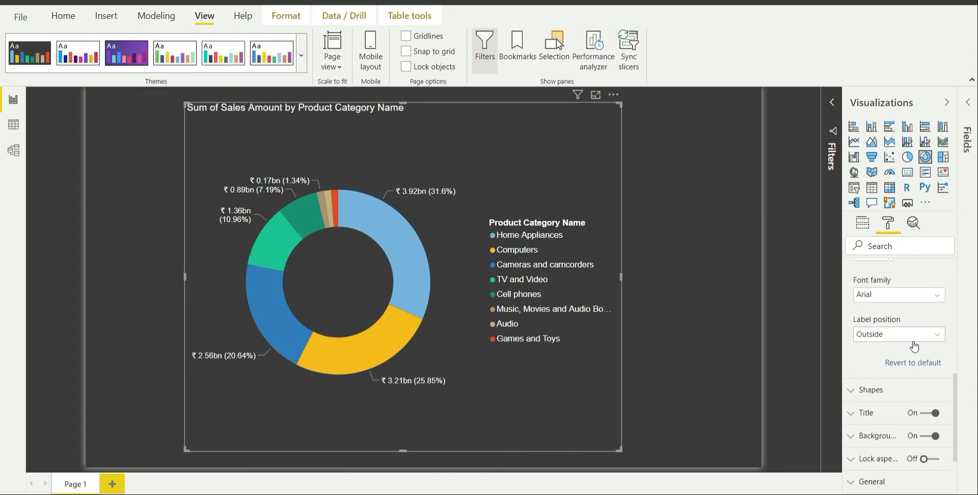
{"action": "scroll", "coordinate": [915, 345], "scroll_direction": "up", "scroll_amount": 5}
{"action": "scroll", "coordinate": [914, 326], "scroll_direction": "up", "scroll_amount": 2}
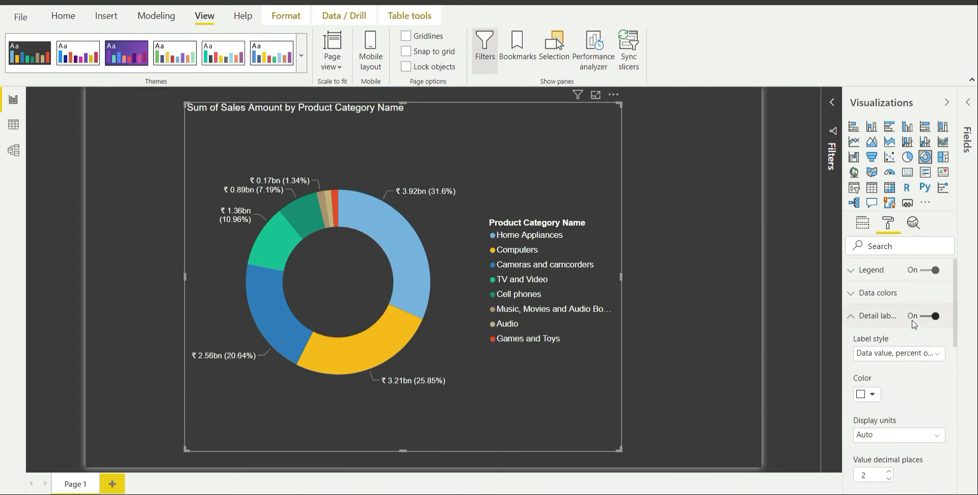
{"action": "left_click", "coordinate": [865, 318]}
Try different inner radius values for the donut chart's shape, from 95 down to 54.
{"action": "scroll", "coordinate": [877, 374], "scroll_direction": "down", "scroll_amount": 1}
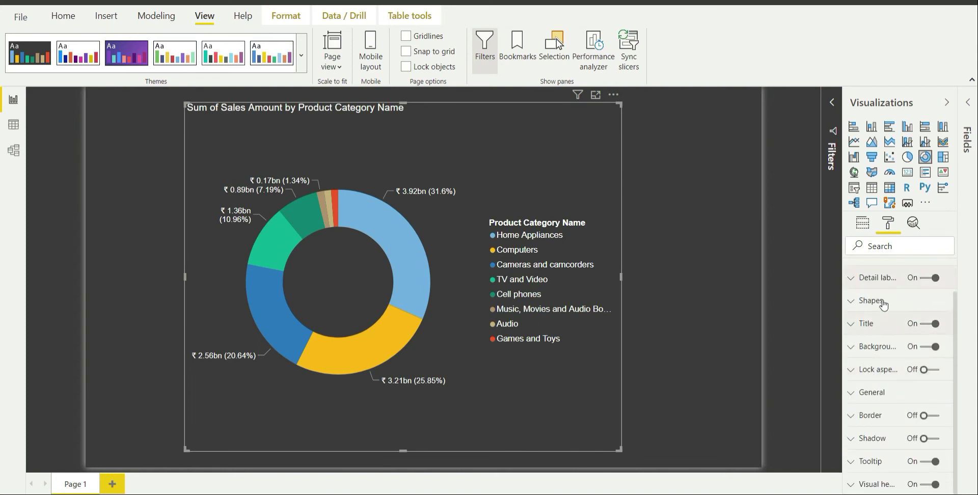
{"action": "left_click", "coordinate": [883, 301]}
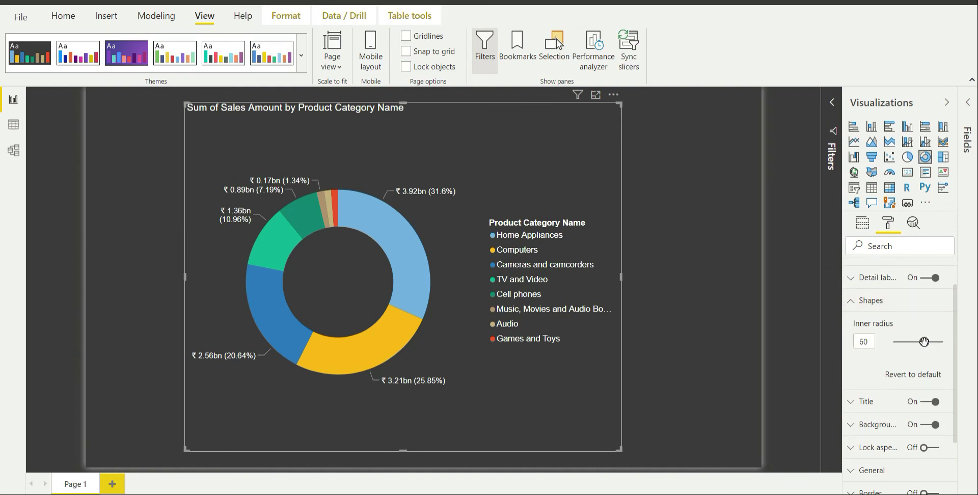
{"action": "left_click_drag", "start_coordinate": [924, 342], "coordinate": [954, 346]}
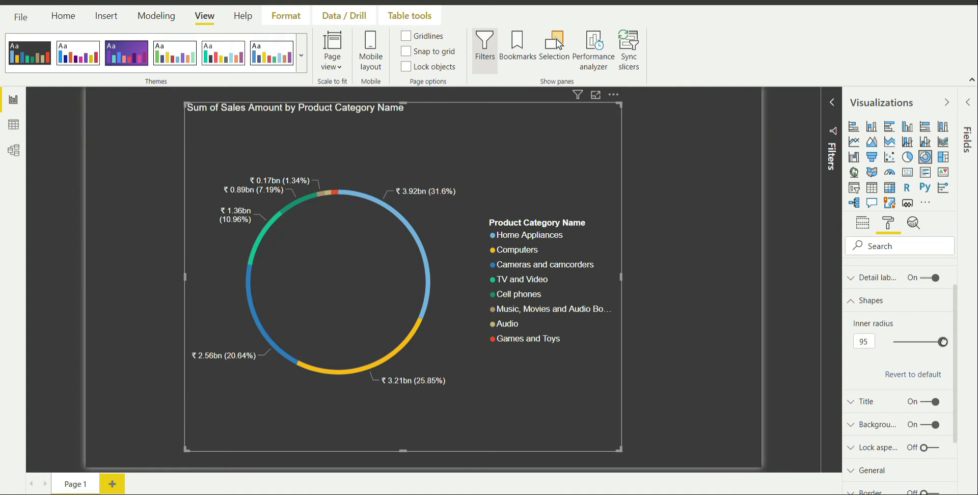
{"action": "left_click_drag", "start_coordinate": [943, 342], "coordinate": [941, 342]}
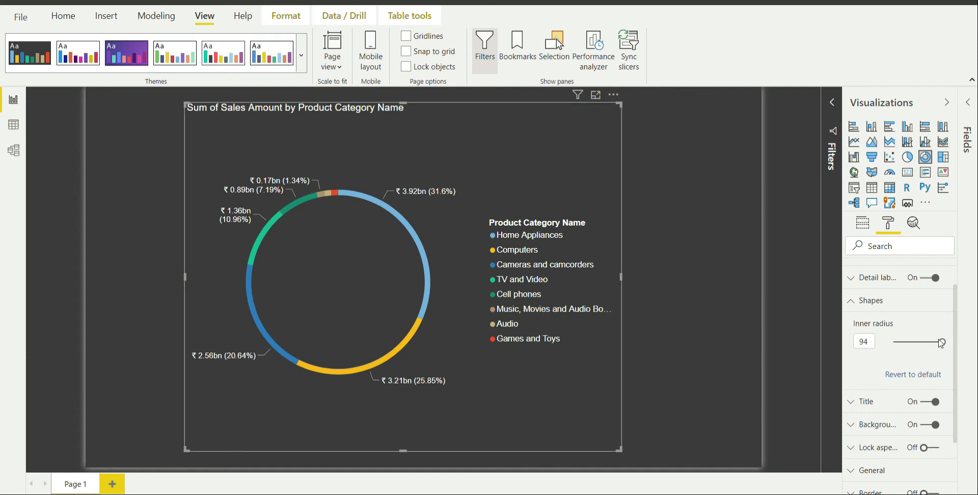
{"action": "left_click_drag", "start_coordinate": [943, 342], "coordinate": [920, 344]}
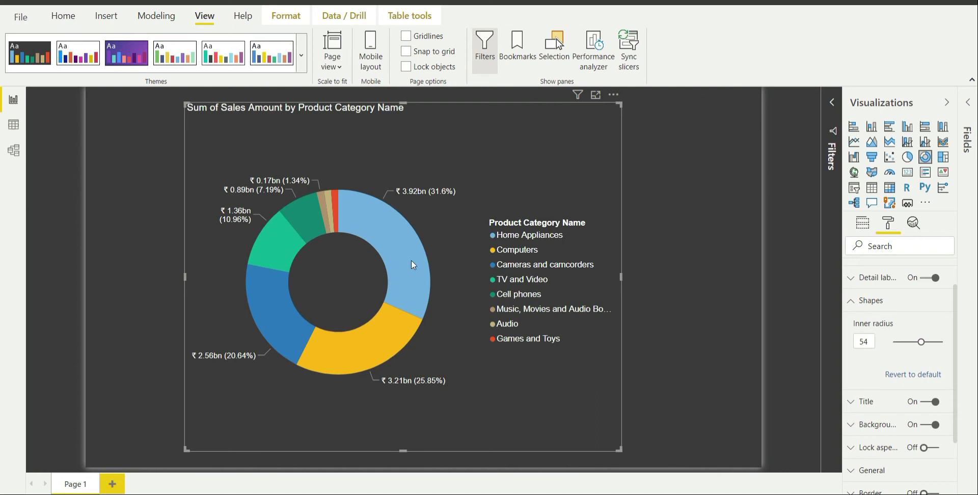
Try an inner radius of 0 on the donut chart and set the radius back to 60.
{"action": "double_click", "coordinate": [869, 343]}
{"action": "type", "text": "0"}
{"action": "key", "text": "Return"}
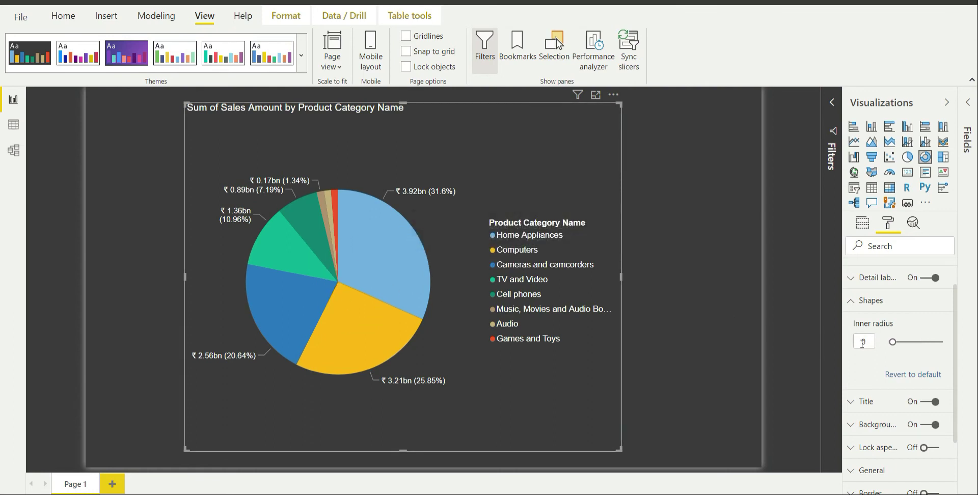
{"action": "type", "text": "60"}
{"action": "key", "text": "Return"}
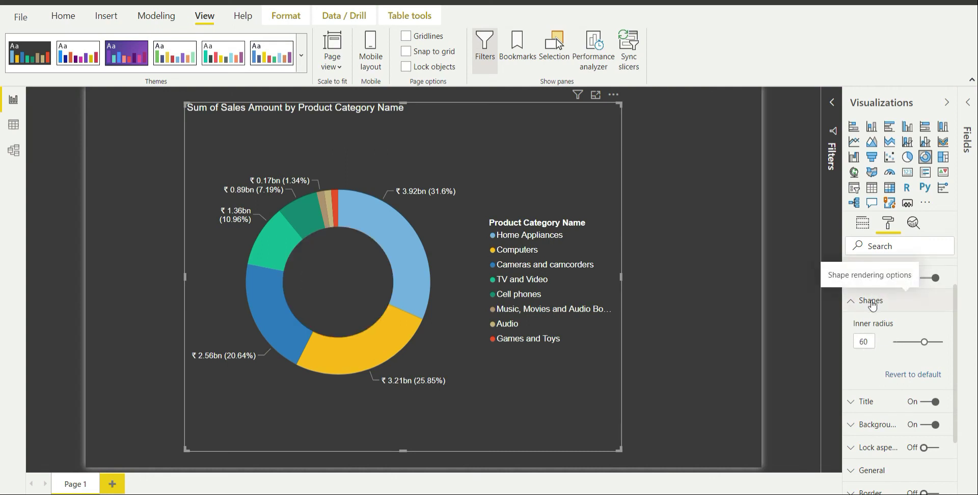
{"action": "left_click", "coordinate": [871, 302]}
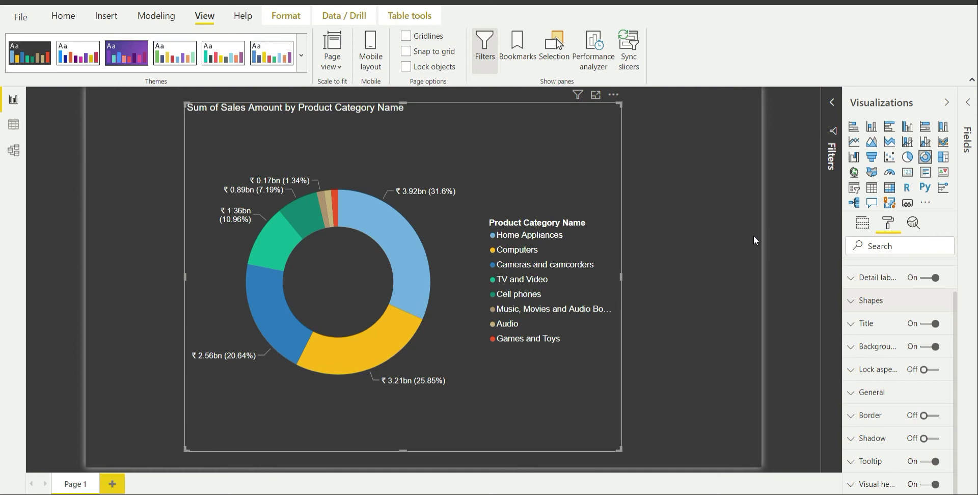
Add a separate card visual showing Sum of Sales Amount from FactSales and shrink it to a small square beside the donut chart.
{"action": "left_click", "coordinate": [909, 174]}
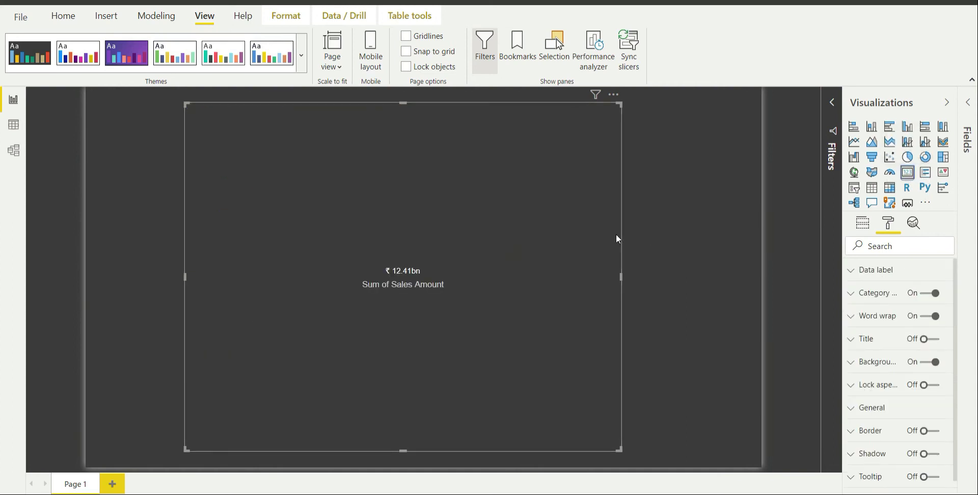
{"action": "key", "text": "ctrl+z"}
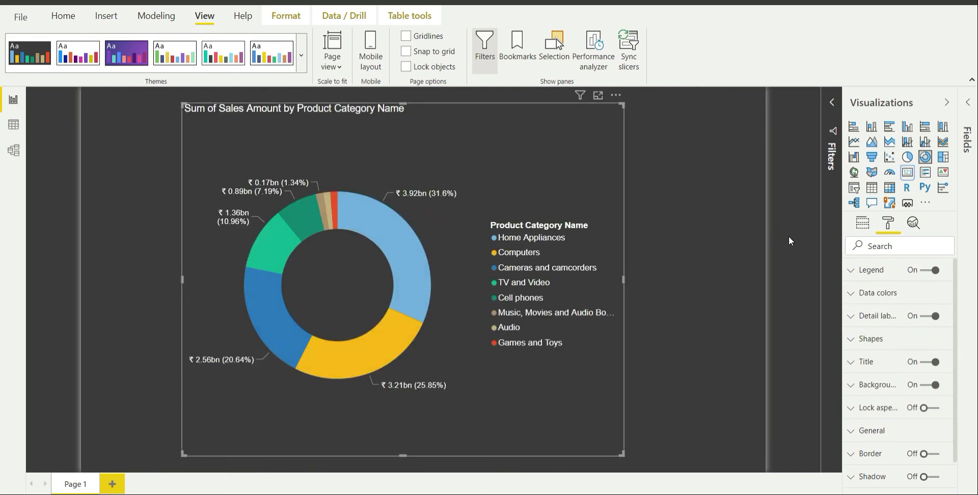
{"action": "left_click", "coordinate": [699, 240]}
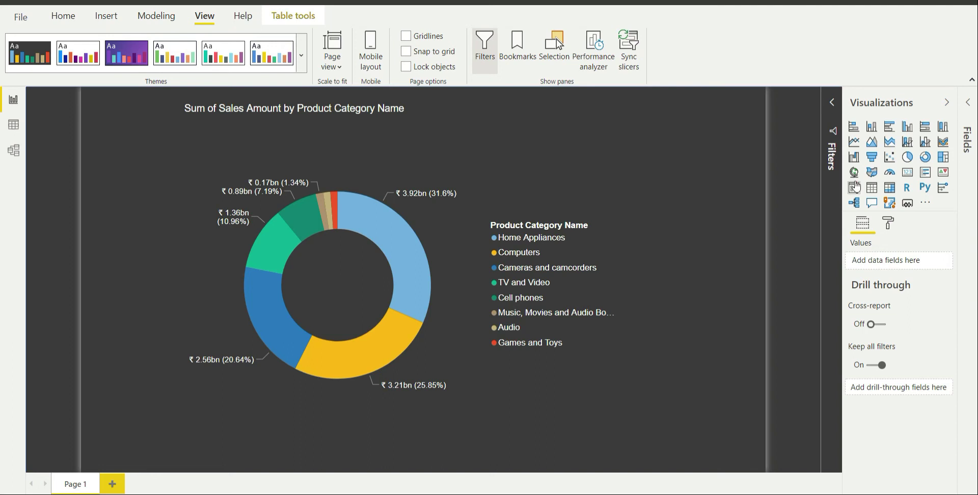
{"action": "left_click", "coordinate": [912, 175]}
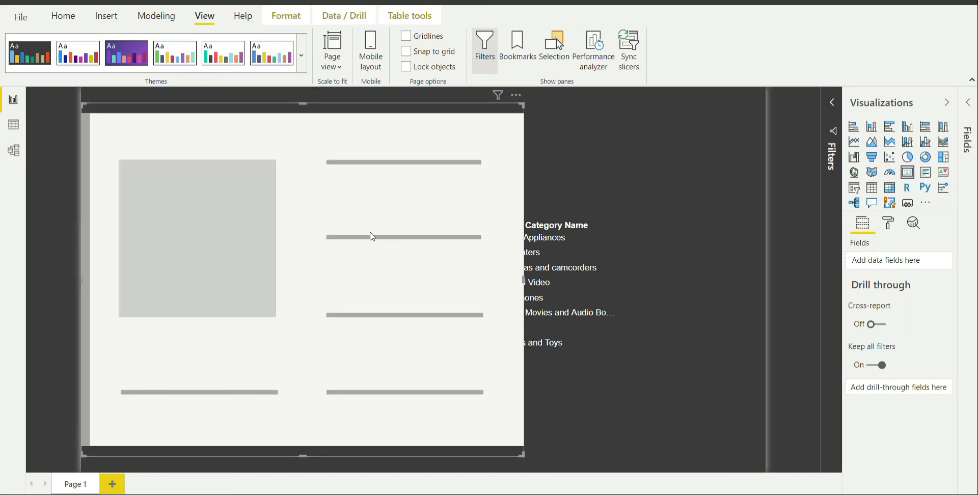
{"action": "left_click_drag", "start_coordinate": [371, 236], "coordinate": [585, 256]}
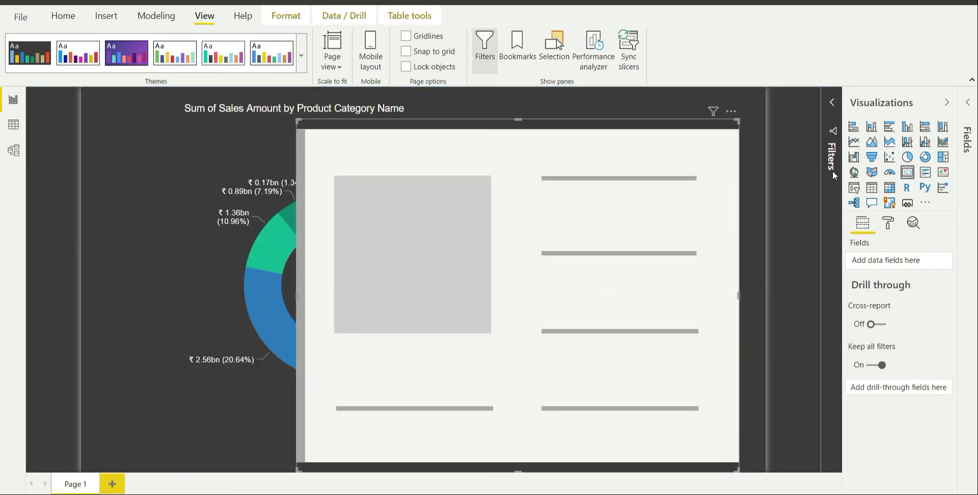
{"action": "left_click", "coordinate": [968, 103]}
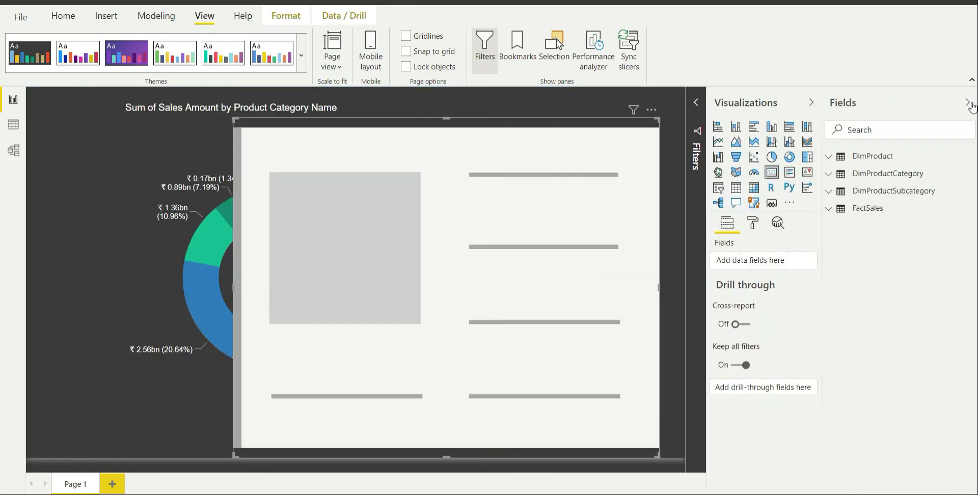
{"action": "left_click", "coordinate": [873, 215]}
{"action": "left_click_drag", "start_coordinate": [897, 460], "coordinate": [760, 263]}
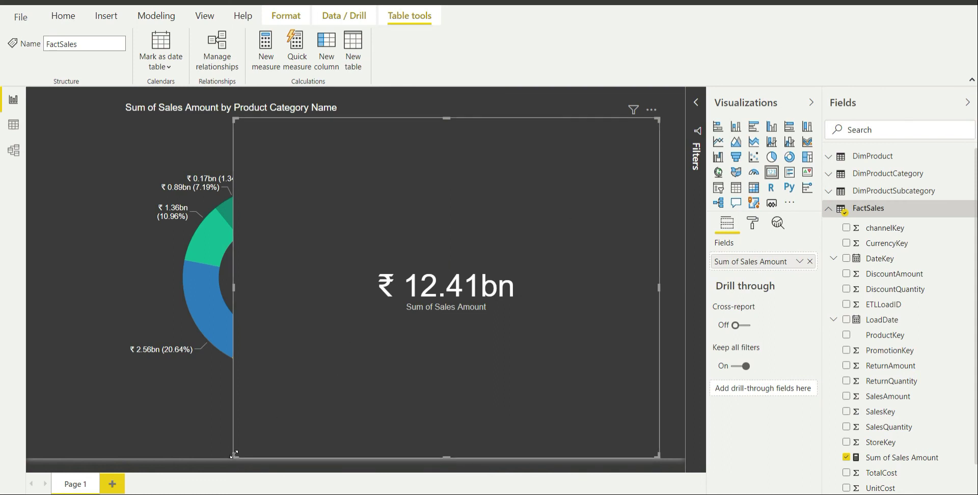
{"action": "left_click_drag", "start_coordinate": [236, 456], "coordinate": [570, 204]}
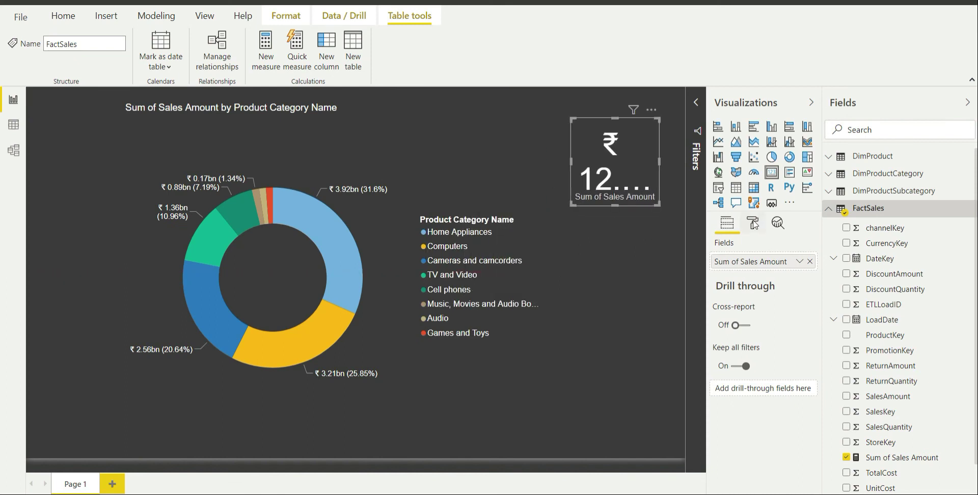
Reduce the card's data label text size to 26 pt.
{"action": "left_click", "coordinate": [575, 156]}
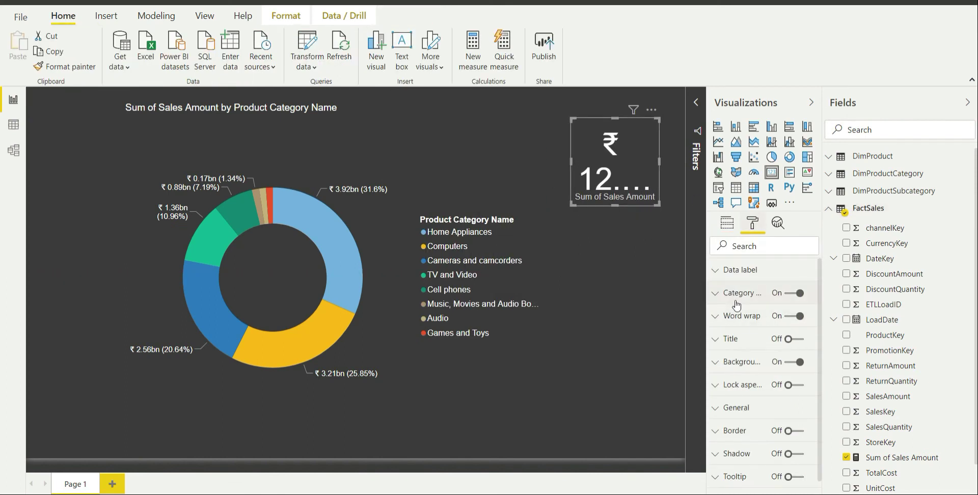
{"action": "left_click", "coordinate": [756, 275]}
{"action": "scroll", "coordinate": [772, 377], "scroll_direction": "down", "scroll_amount": 1}
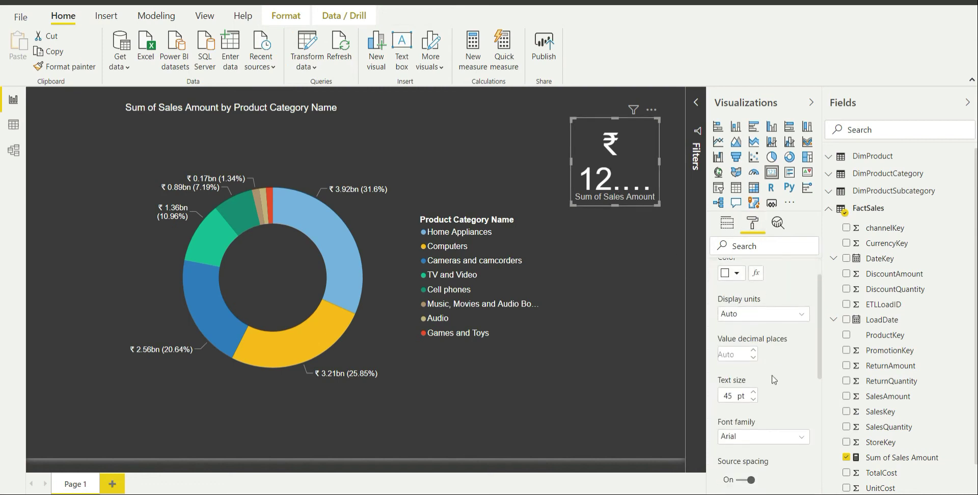
{"action": "left_click", "coordinate": [752, 400]}
{"action": "left_click", "coordinate": [753, 400]}
{"action": "left_click", "coordinate": [752, 400]}
{"action": "left_click", "coordinate": [752, 400]}
{"action": "left_click", "coordinate": [753, 400]}
{"action": "left_click", "coordinate": [752, 400]}
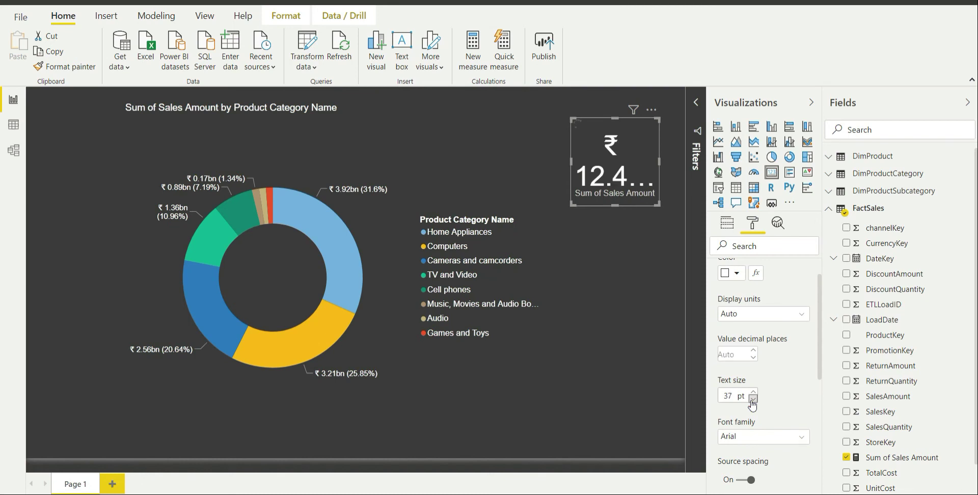
{"action": "left_click", "coordinate": [753, 400]}
{"action": "left_click", "coordinate": [753, 400]}
{"action": "left_click", "coordinate": [753, 400]}
{"action": "left_click", "coordinate": [753, 401]}
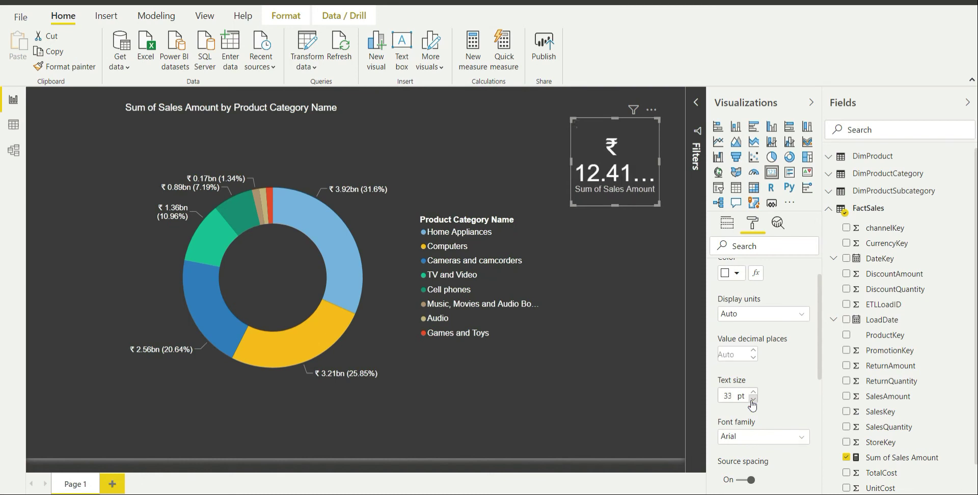
{"action": "left_click", "coordinate": [753, 400]}
{"action": "left_click", "coordinate": [752, 400]}
{"action": "left_click", "coordinate": [752, 400]}
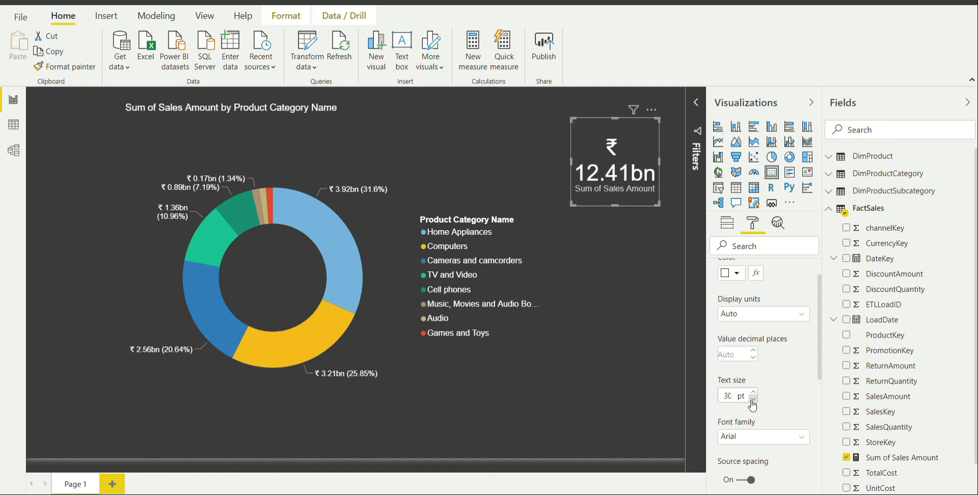
{"action": "left_click", "coordinate": [752, 400]}
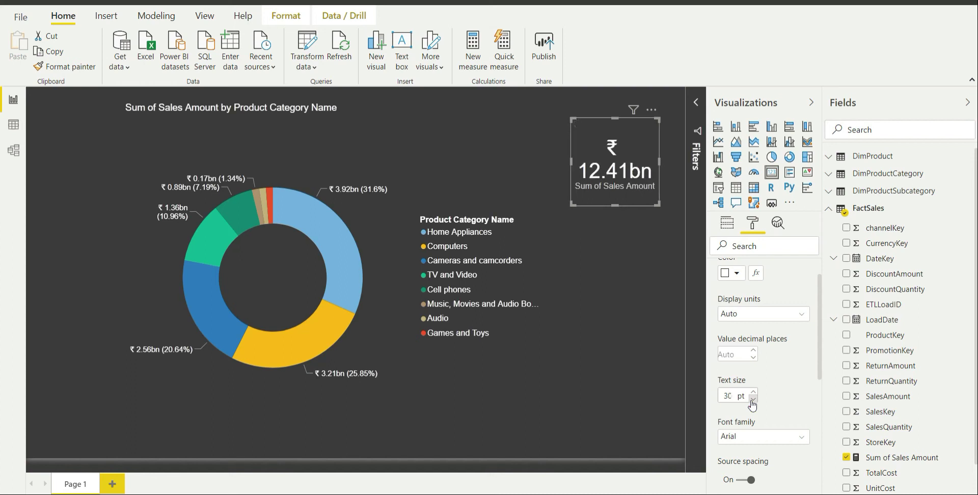
{"action": "left_click", "coordinate": [753, 400]}
{"action": "left_click", "coordinate": [753, 400]}
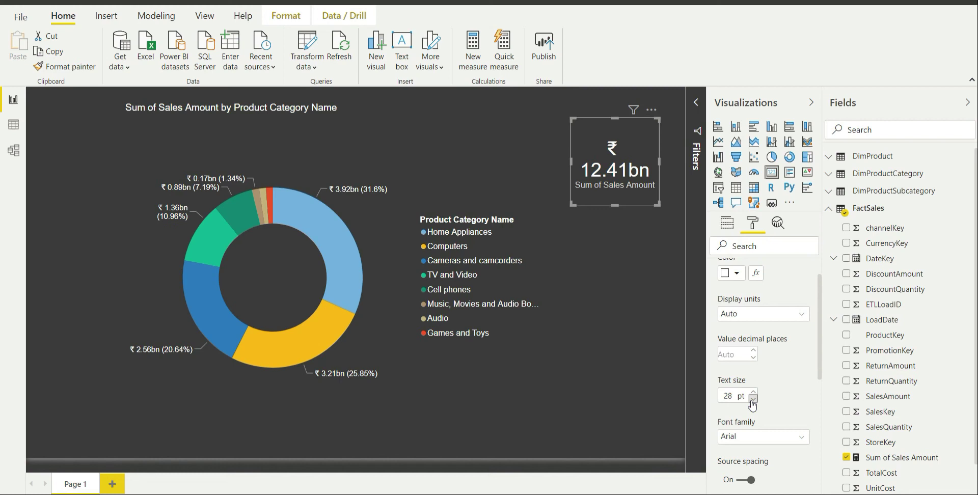
{"action": "left_click", "coordinate": [753, 400]}
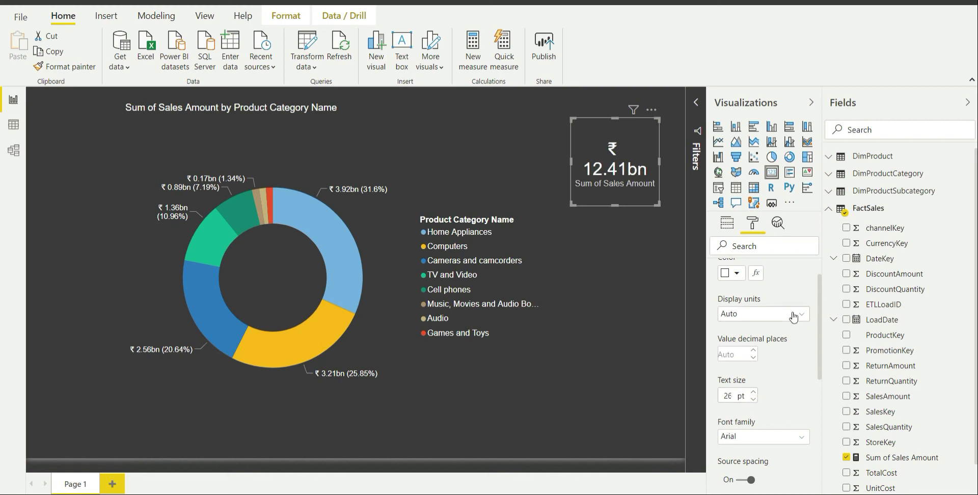
{"action": "scroll", "coordinate": [794, 316], "scroll_direction": "up", "scroll_amount": 1}
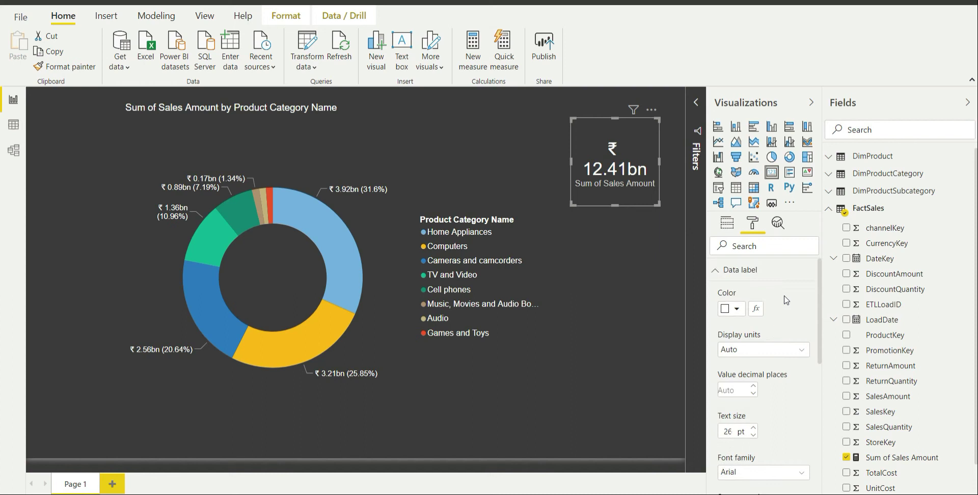
{"action": "left_click", "coordinate": [728, 273]}
Set the card's category label text size to 10 pt.
{"action": "left_click", "coordinate": [747, 295]}
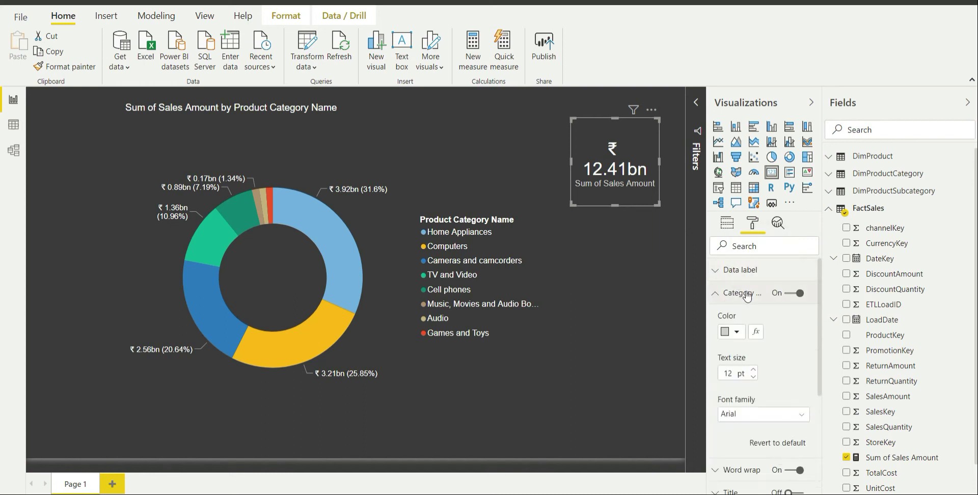
{"action": "left_click", "coordinate": [753, 377]}
{"action": "left_click", "coordinate": [754, 378]}
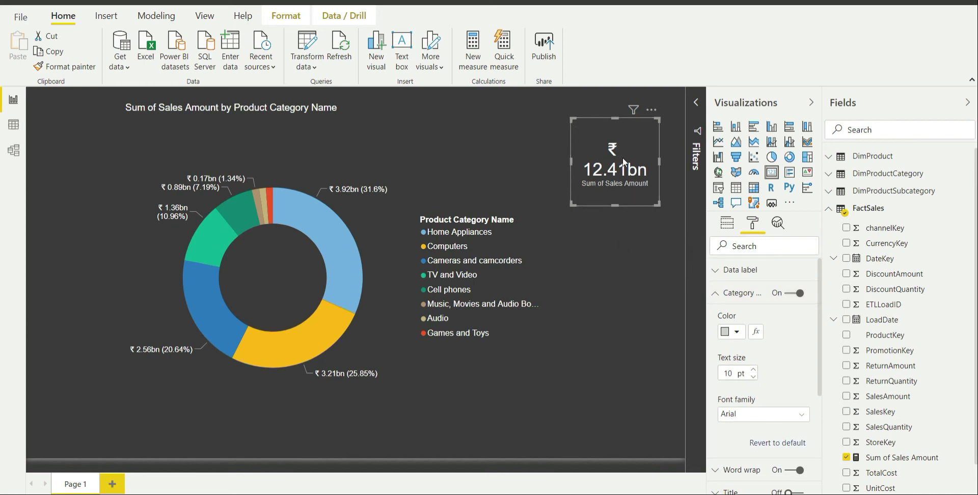
Move the Sum of Sales Amount card into the donut's hole, shrink it to fit and centre it there.
{"action": "left_click_drag", "start_coordinate": [623, 157], "coordinate": [278, 277]}
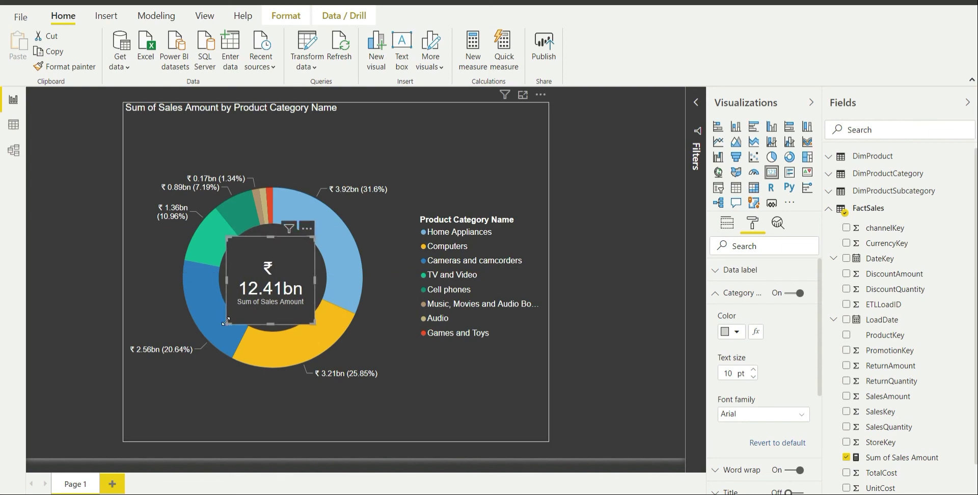
{"action": "left_click_drag", "start_coordinate": [227, 323], "coordinate": [242, 303]}
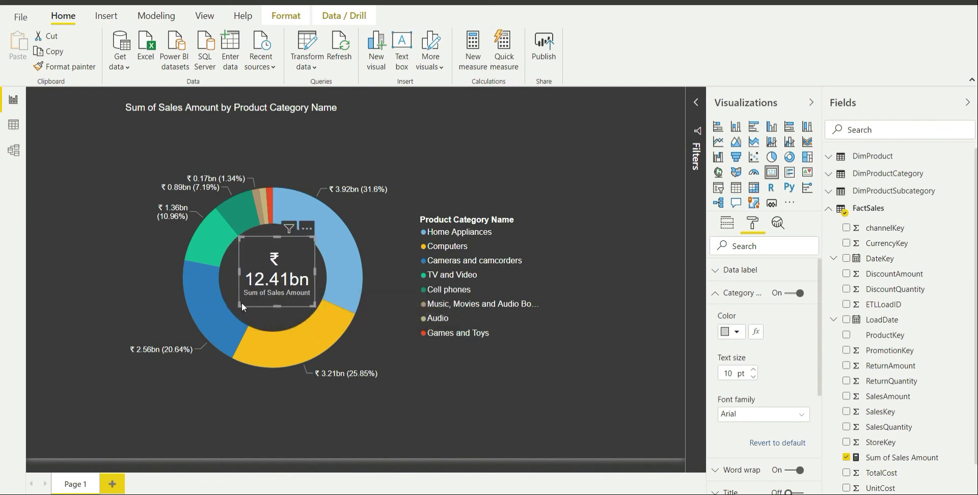
{"action": "left_click_drag", "start_coordinate": [273, 272], "coordinate": [270, 279]}
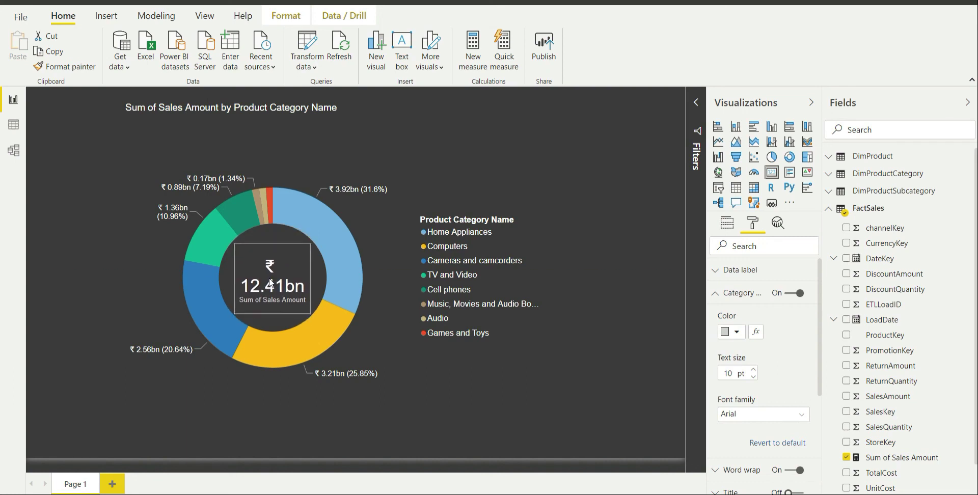
{"action": "left_click", "coordinate": [656, 311]}
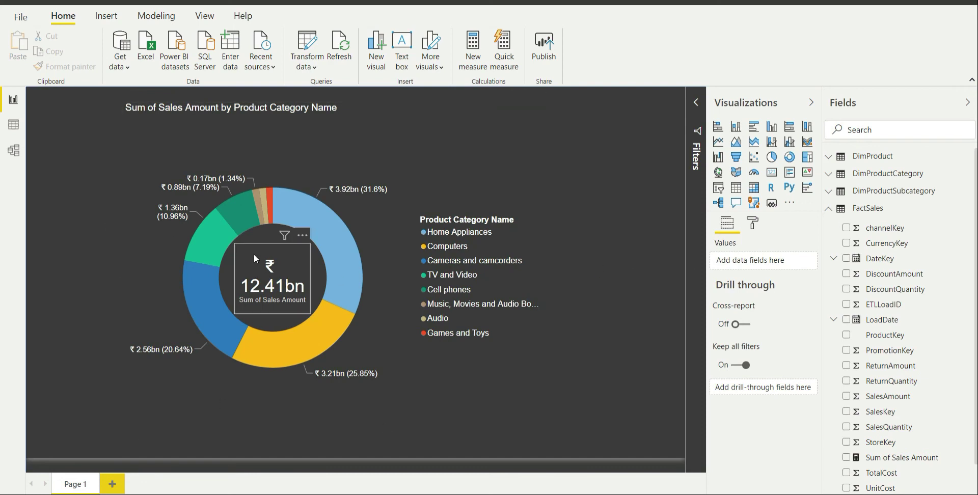
{"action": "mouse_move", "coordinate": [265, 287]}
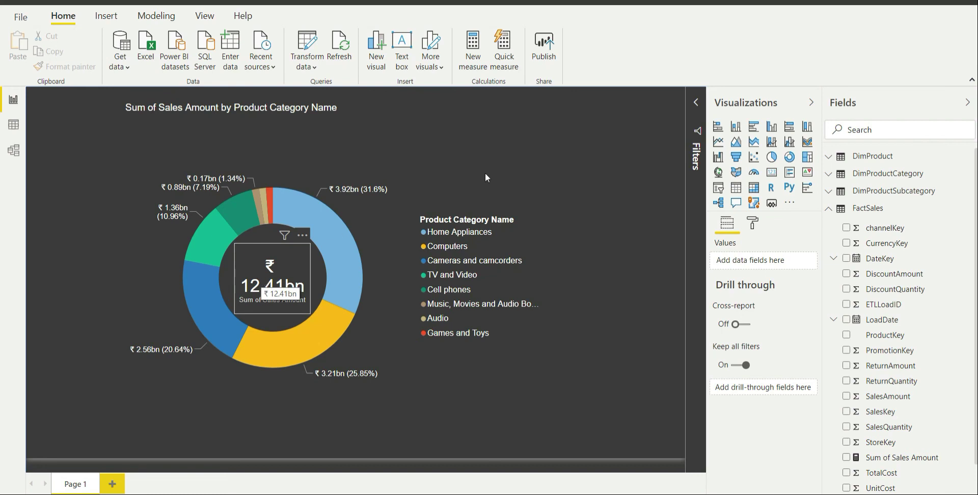
Center the title of the donut chart.
{"action": "left_click", "coordinate": [481, 141]}
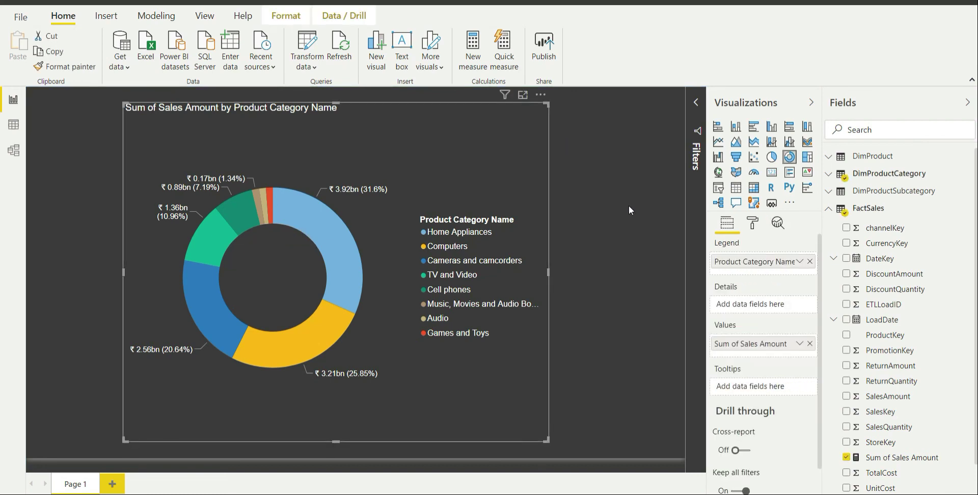
{"action": "left_click", "coordinate": [757, 227]}
{"action": "scroll", "coordinate": [738, 327], "scroll_direction": "down", "scroll_amount": 1}
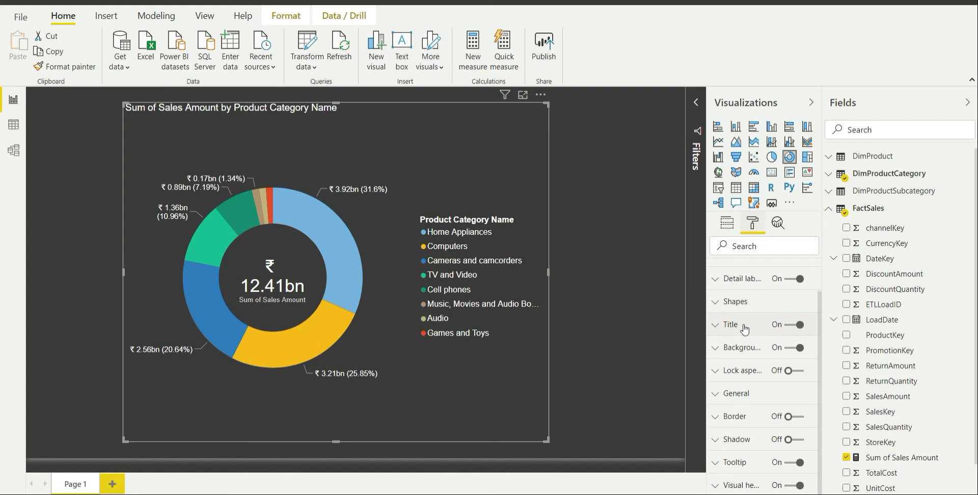
{"action": "left_click", "coordinate": [744, 326]}
{"action": "scroll", "coordinate": [744, 326], "scroll_direction": "down", "scroll_amount": 1}
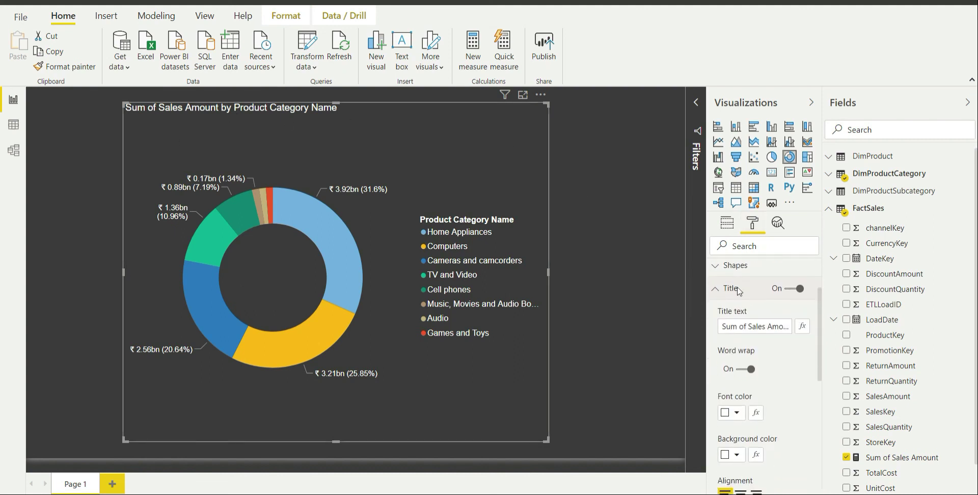
{"action": "scroll", "coordinate": [793, 414], "scroll_direction": "down", "scroll_amount": 1}
{"action": "scroll", "coordinate": [792, 414], "scroll_direction": "down", "scroll_amount": 1}
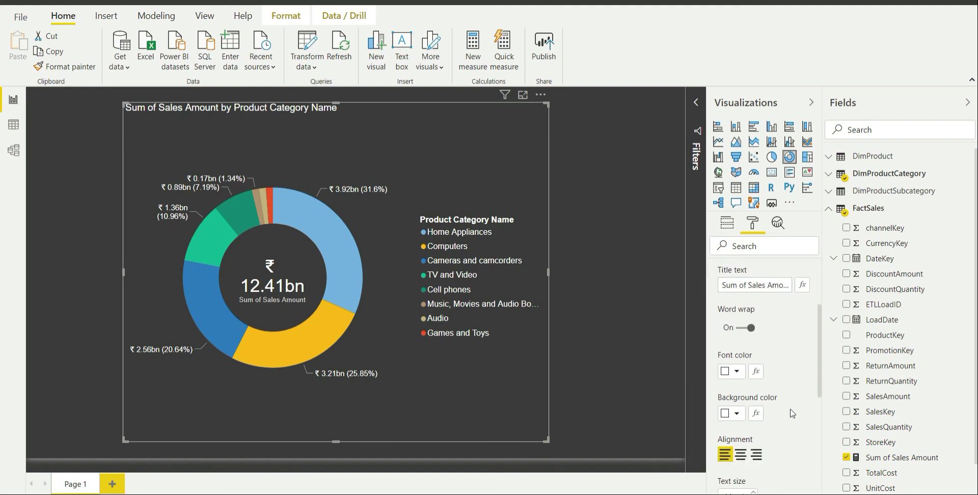
{"action": "left_click", "coordinate": [740, 441]}
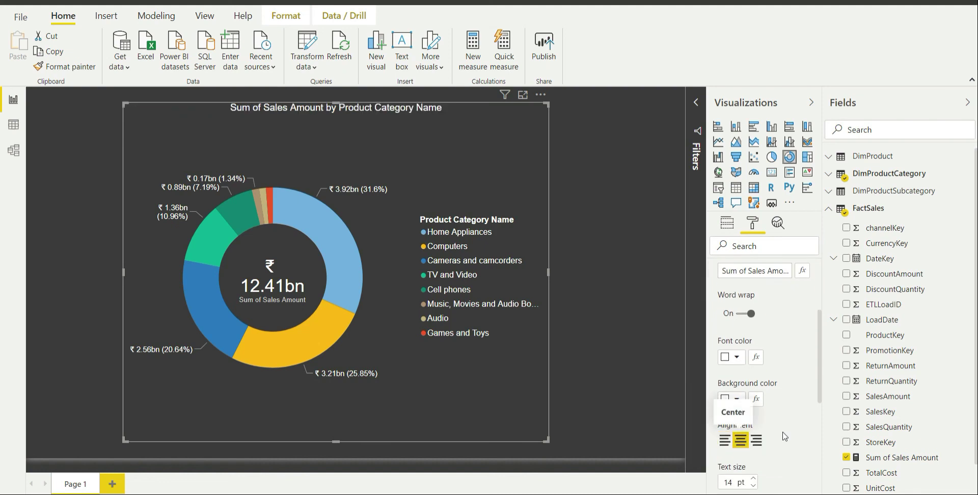
Increase the donut chart title's text size to 20 pt.
{"action": "scroll", "coordinate": [805, 420], "scroll_direction": "down", "scroll_amount": 2}
{"action": "left_click", "coordinate": [754, 389]}
{"action": "left_click", "coordinate": [754, 389]}
{"action": "left_click", "coordinate": [753, 389]}
{"action": "left_click", "coordinate": [754, 390]}
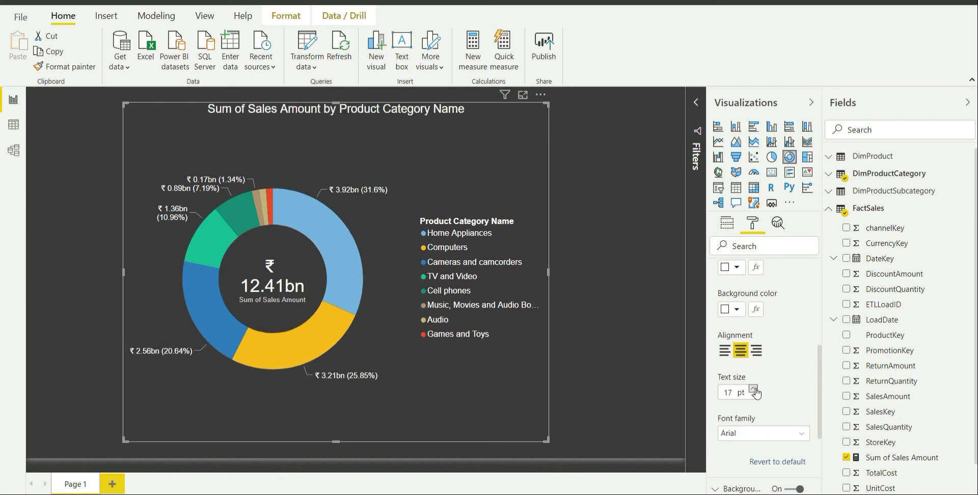
{"action": "left_click", "coordinate": [755, 389]}
{"action": "left_click", "coordinate": [754, 389]}
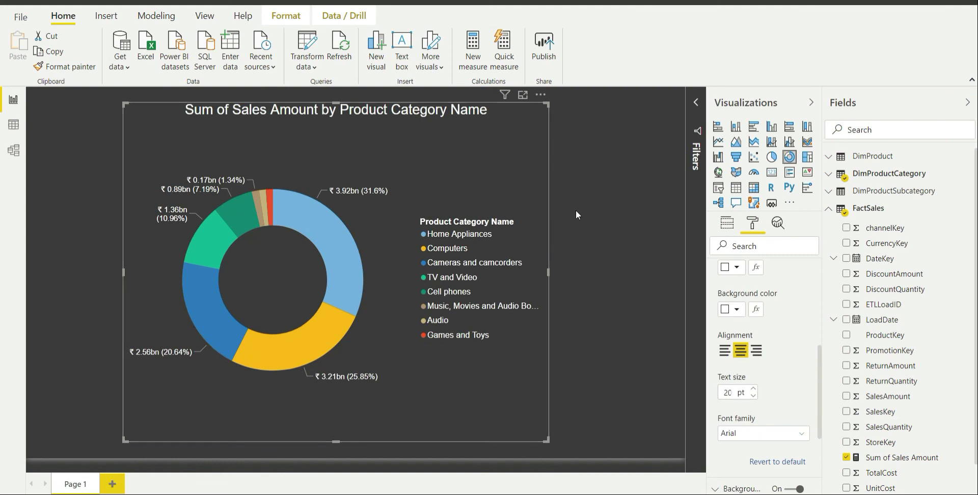
{"action": "scroll", "coordinate": [804, 344], "scroll_direction": "up", "scroll_amount": 1}
{"action": "scroll", "coordinate": [804, 344], "scroll_direction": "up", "scroll_amount": 2}
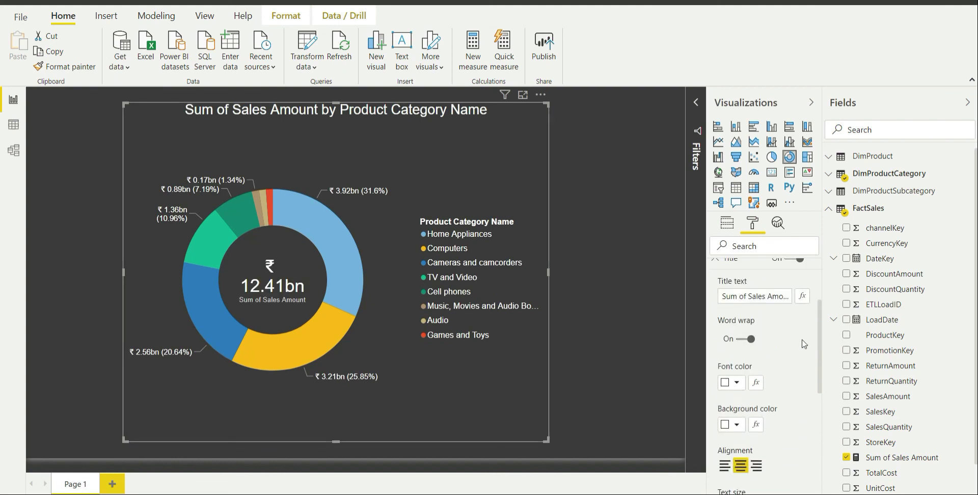
{"action": "scroll", "coordinate": [733, 294], "scroll_direction": "up", "scroll_amount": 1}
{"action": "left_click", "coordinate": [733, 294]}
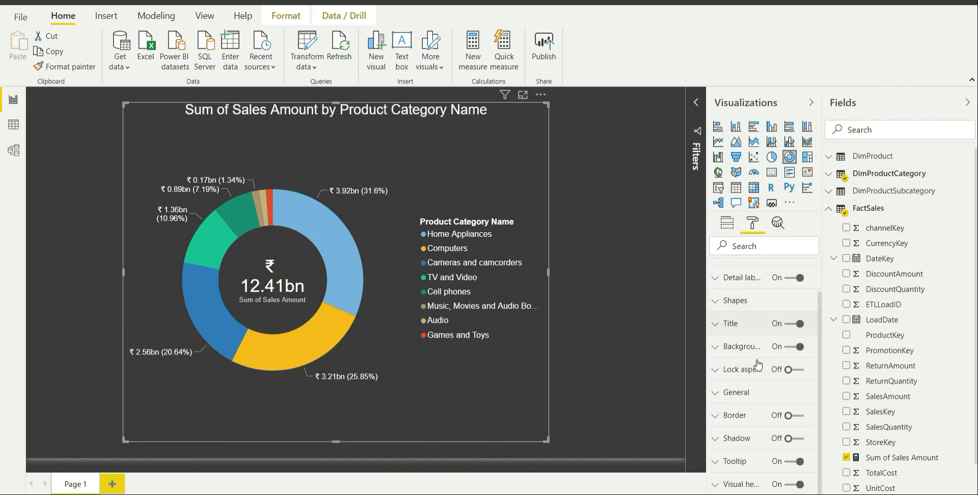
Turn on a white border around the donut chart with a corner radius of 20 px.
{"action": "left_click", "coordinate": [741, 347]}
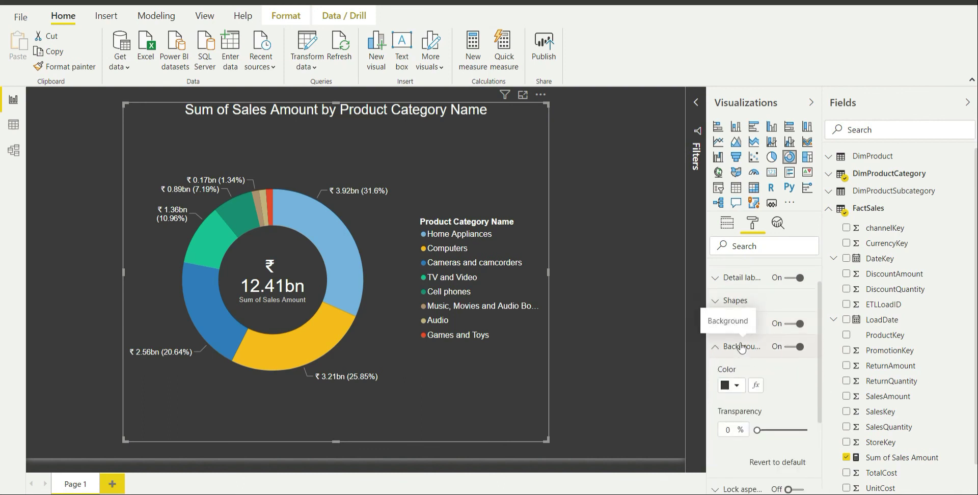
{"action": "left_click", "coordinate": [741, 347]}
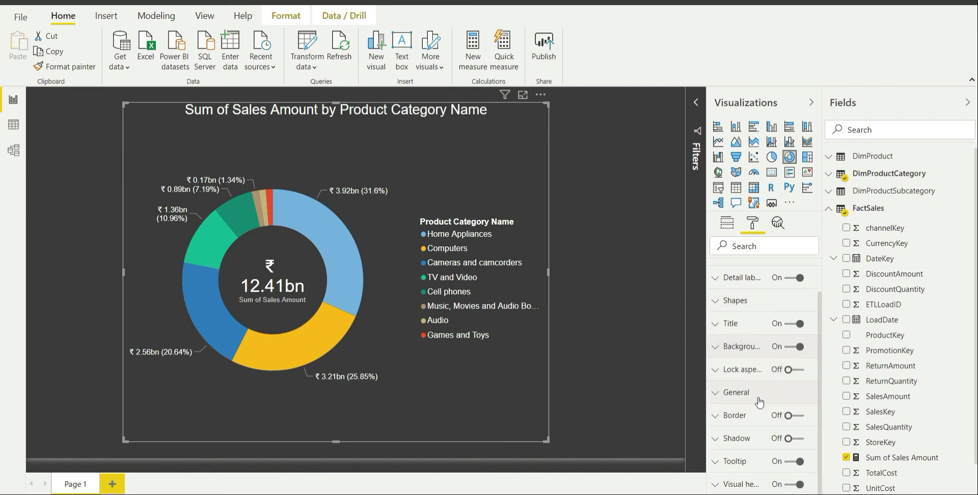
{"action": "left_click", "coordinate": [725, 416]}
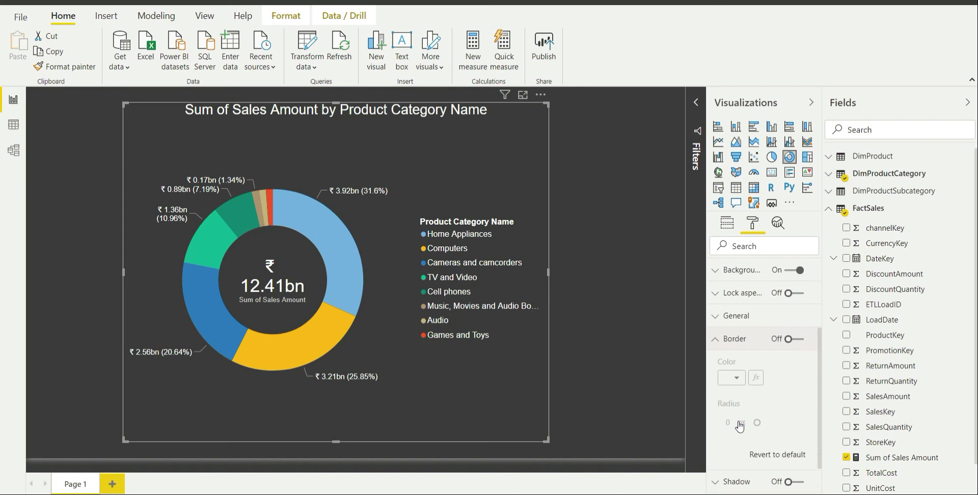
{"action": "left_click", "coordinate": [799, 322]}
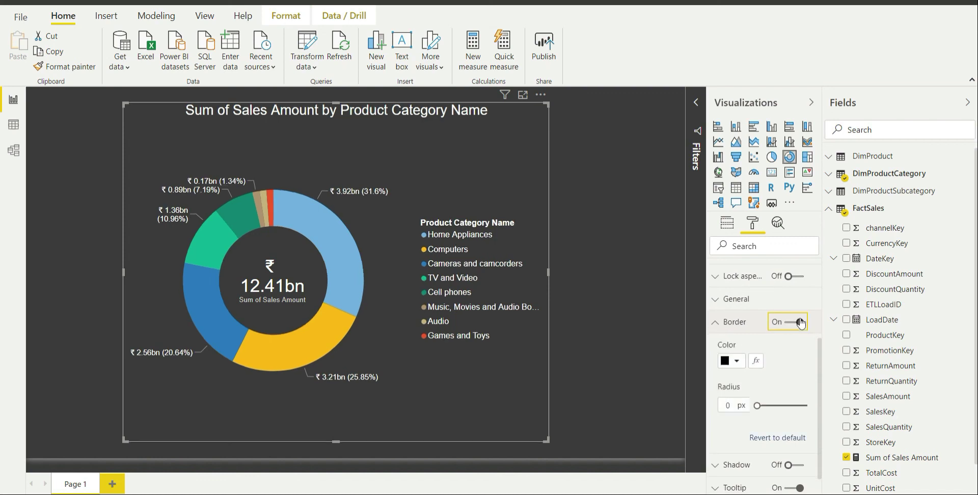
{"action": "left_click", "coordinate": [736, 363]}
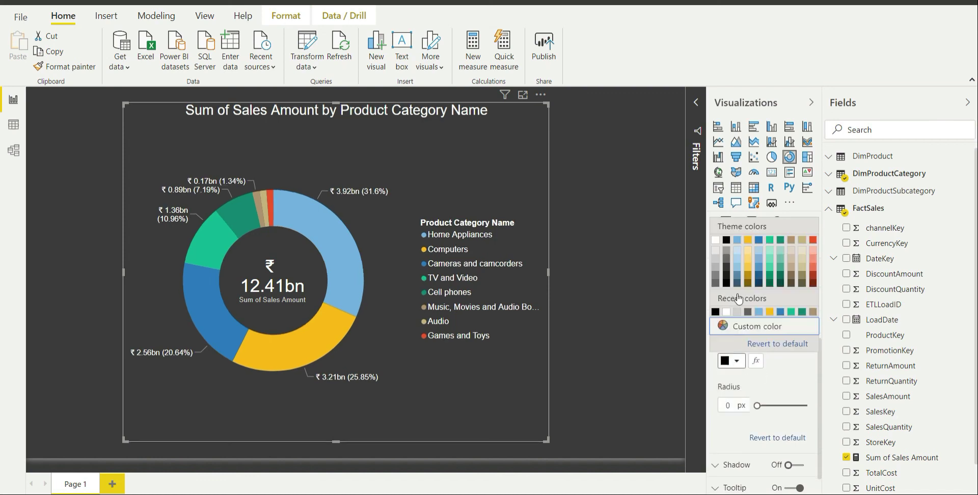
{"action": "left_click", "coordinate": [716, 240]}
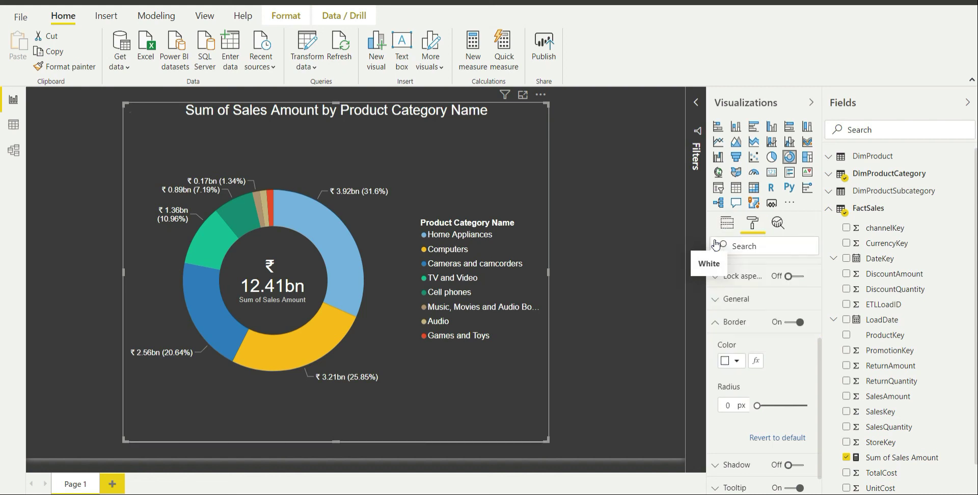
{"action": "left_click", "coordinate": [725, 408]}
{"action": "type", "text": "2"}
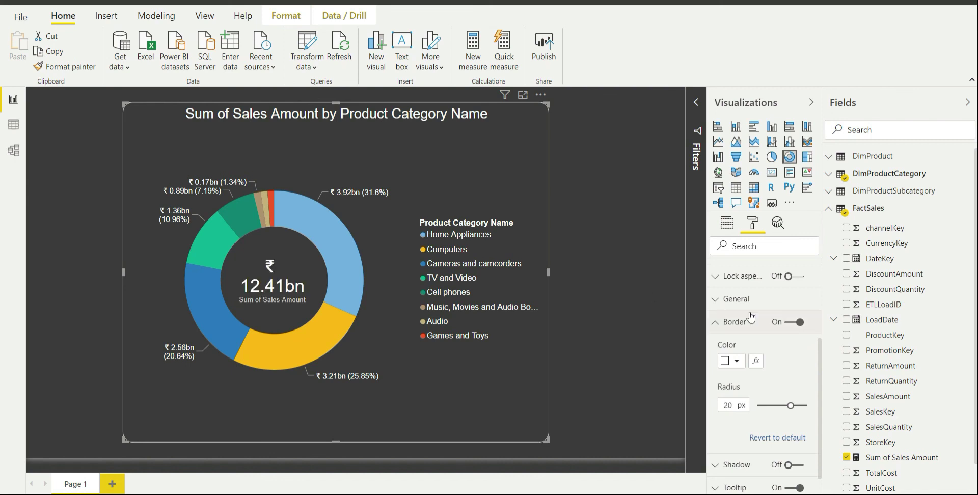
{"action": "left_click", "coordinate": [736, 323]}
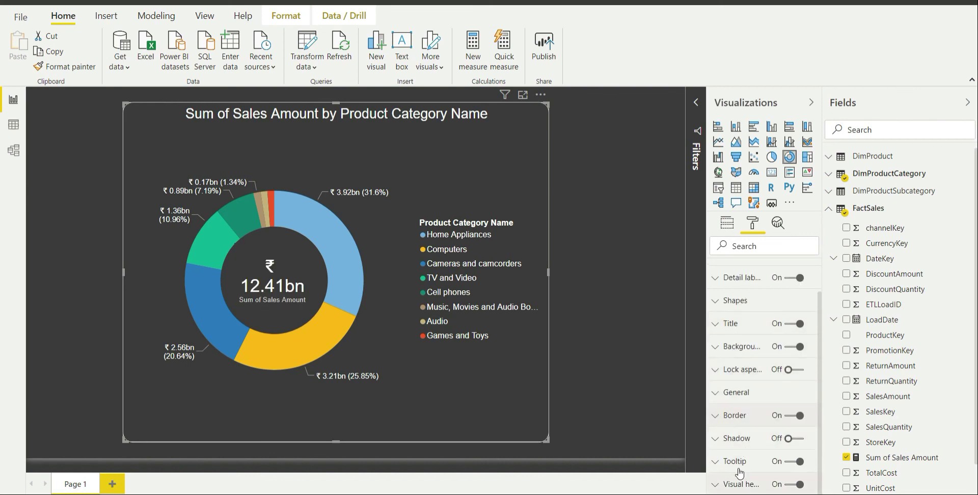
{"action": "left_click", "coordinate": [610, 263]}
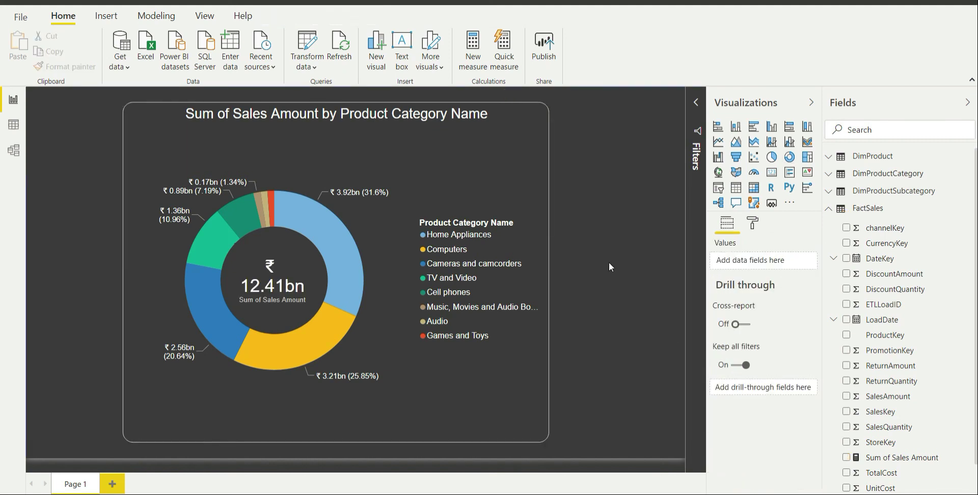
Change the currency format of the Sum of Sales Amount measure in FactSales to dollars ($).
{"action": "left_click", "coordinate": [273, 271]}
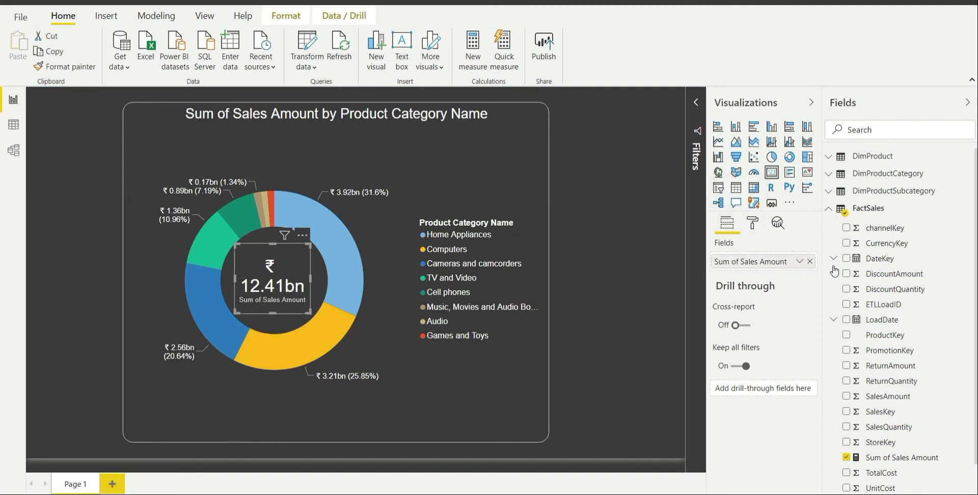
{"action": "left_click", "coordinate": [753, 224]}
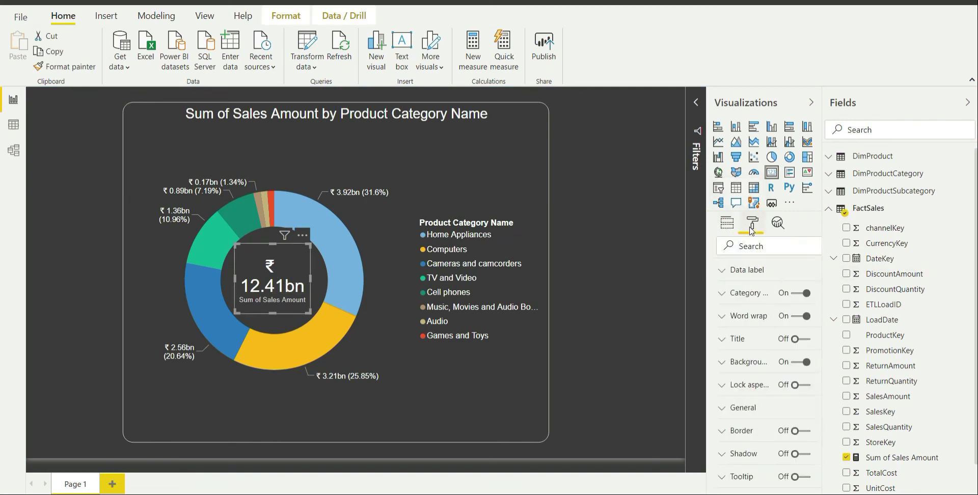
{"action": "scroll", "coordinate": [747, 349], "scroll_direction": "down", "scroll_amount": 1}
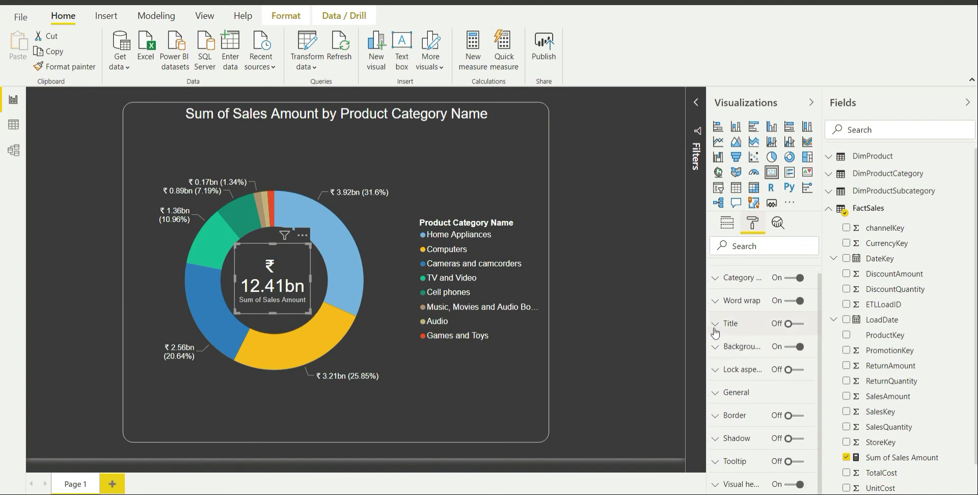
{"action": "left_click", "coordinate": [898, 459]}
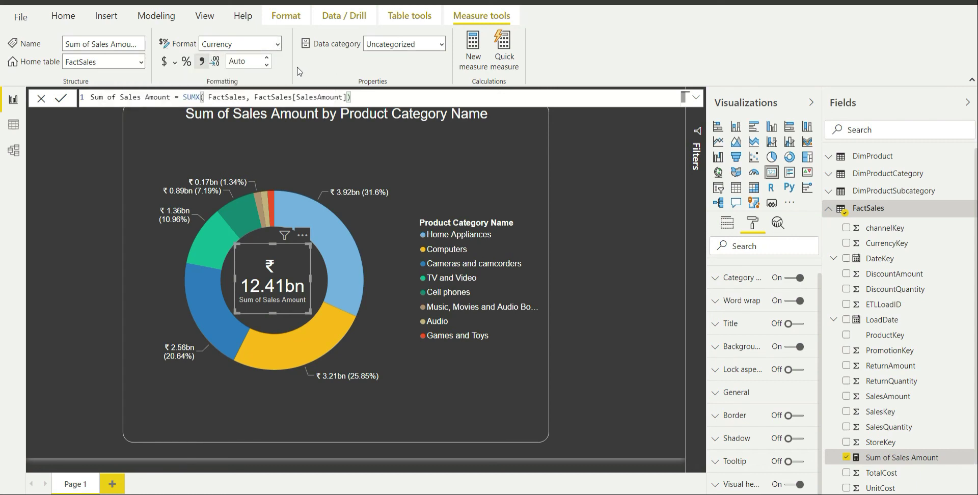
{"action": "left_click", "coordinate": [175, 64]}
{"action": "left_click", "coordinate": [169, 62]}
{"action": "left_click", "coordinate": [169, 62]}
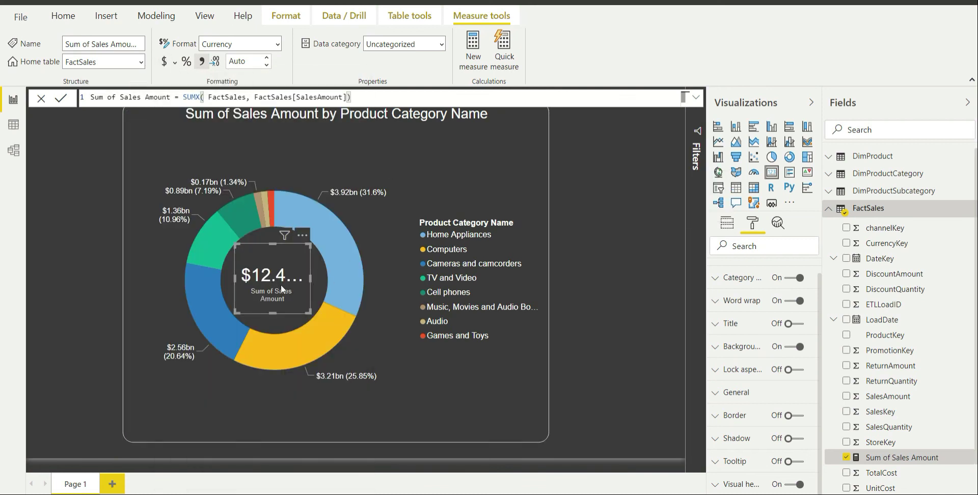
Reduce the centre card's data label text size to 24 pt and set its value decimal places to 0.
{"action": "scroll", "coordinate": [737, 312], "scroll_direction": "up", "scroll_amount": 1}
{"action": "left_click", "coordinate": [741, 270]}
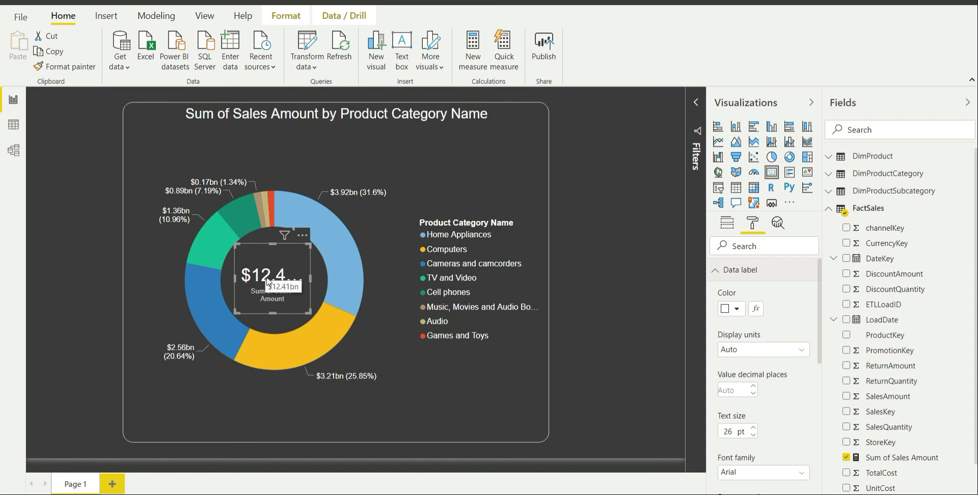
{"action": "left_click", "coordinate": [753, 436]}
{"action": "left_click", "coordinate": [753, 436]}
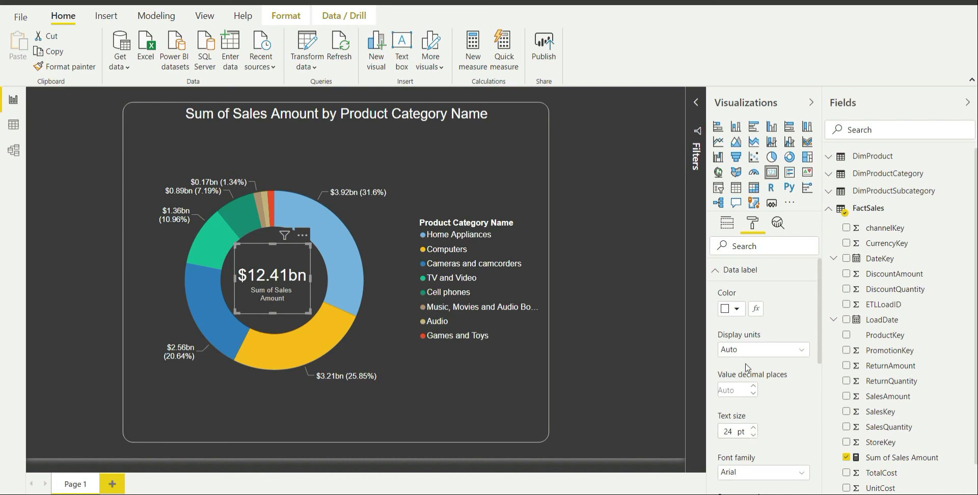
{"action": "left_click", "coordinate": [731, 389]}
{"action": "type", "text": "0"}
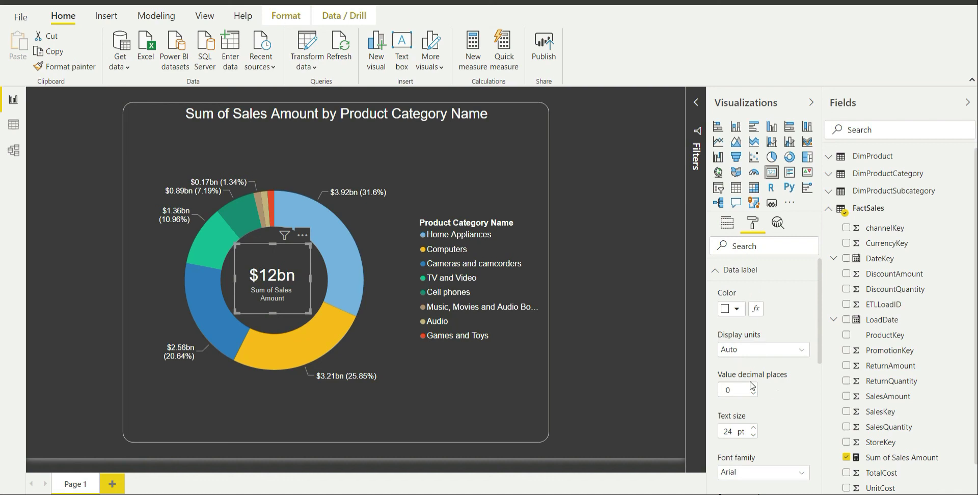
{"action": "left_click", "coordinate": [745, 272]}
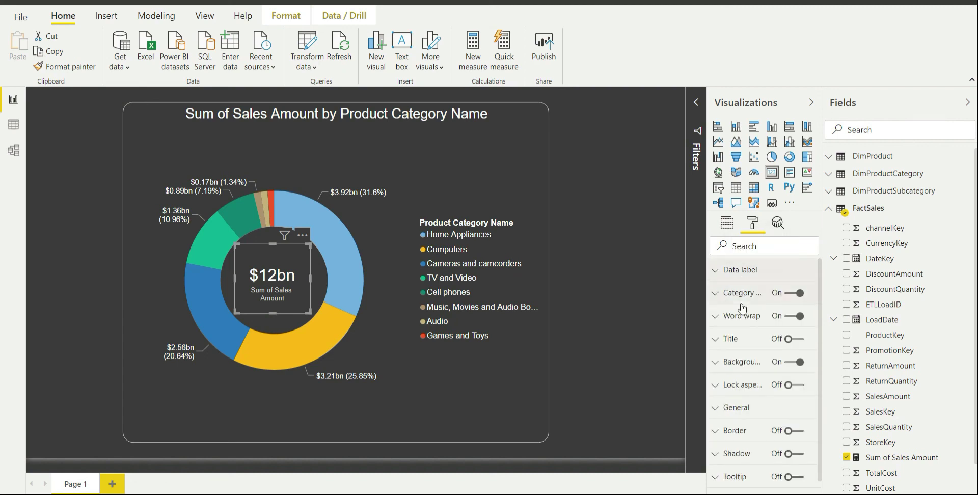
Reduce the centre card's category label text size to 9 pt and deselect the card.
{"action": "left_click", "coordinate": [734, 293]}
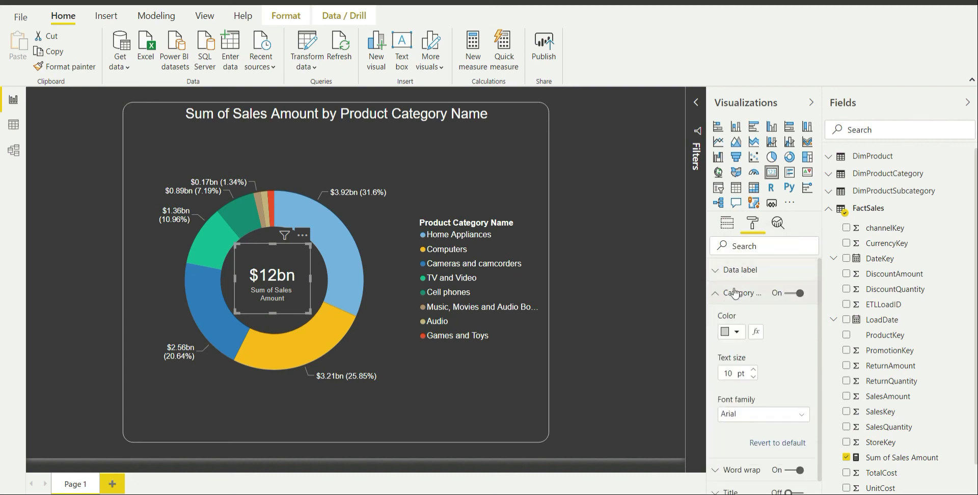
{"action": "left_click", "coordinate": [753, 377]}
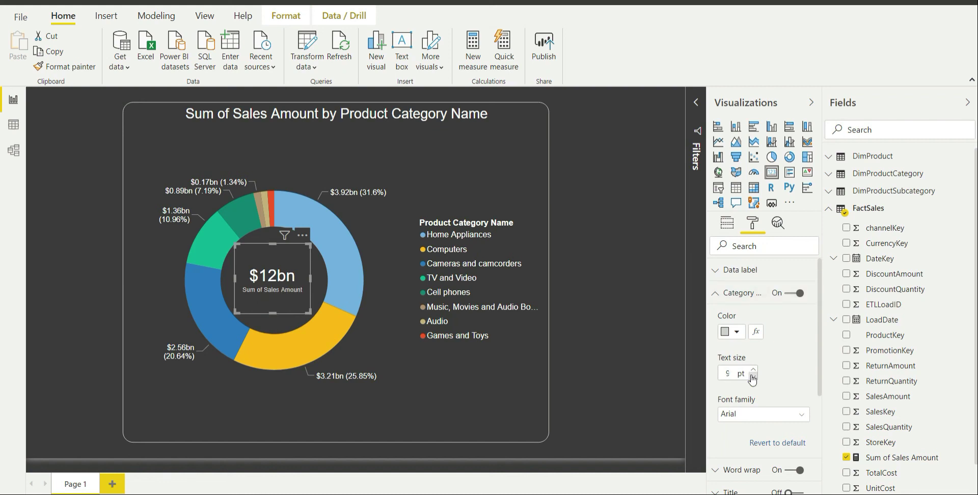
{"action": "left_click", "coordinate": [613, 294]}
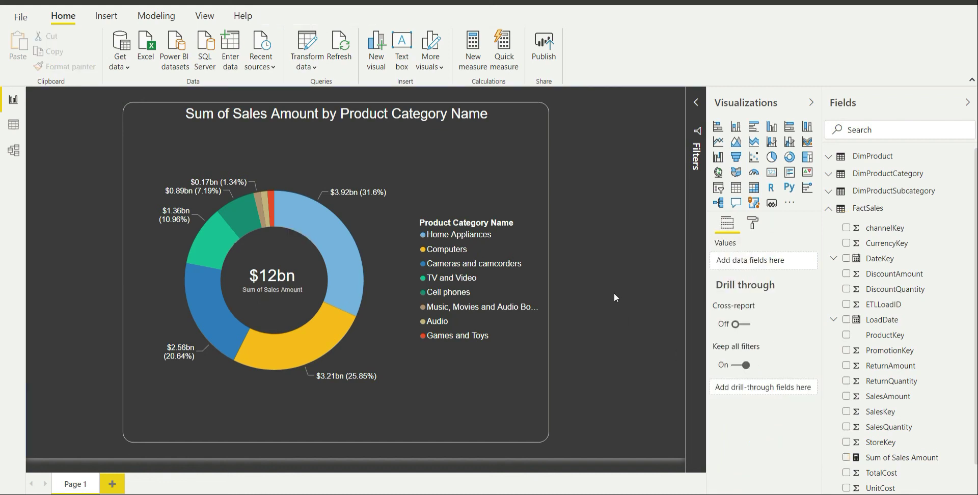